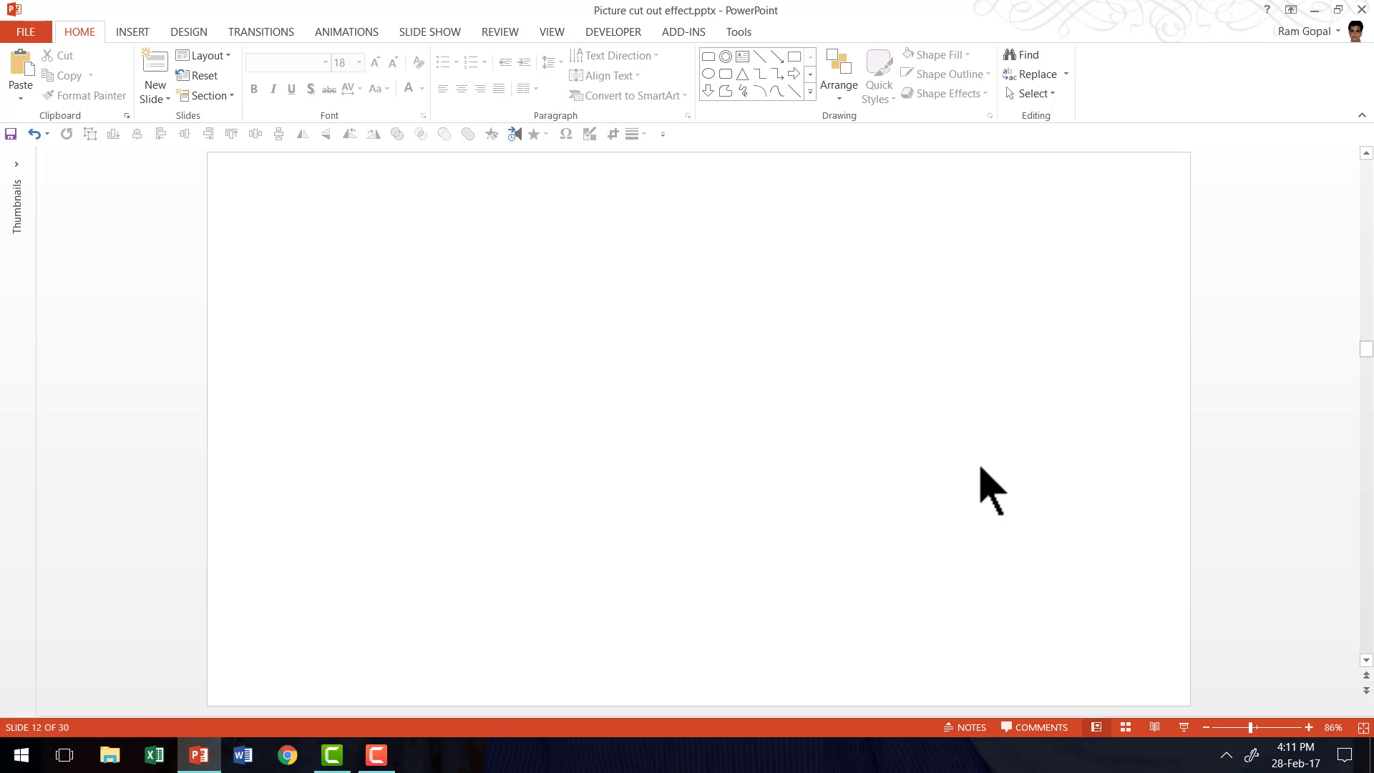
# Draw a large rectangle across the centre of slide 12.
pyautogui.click(811, 92)
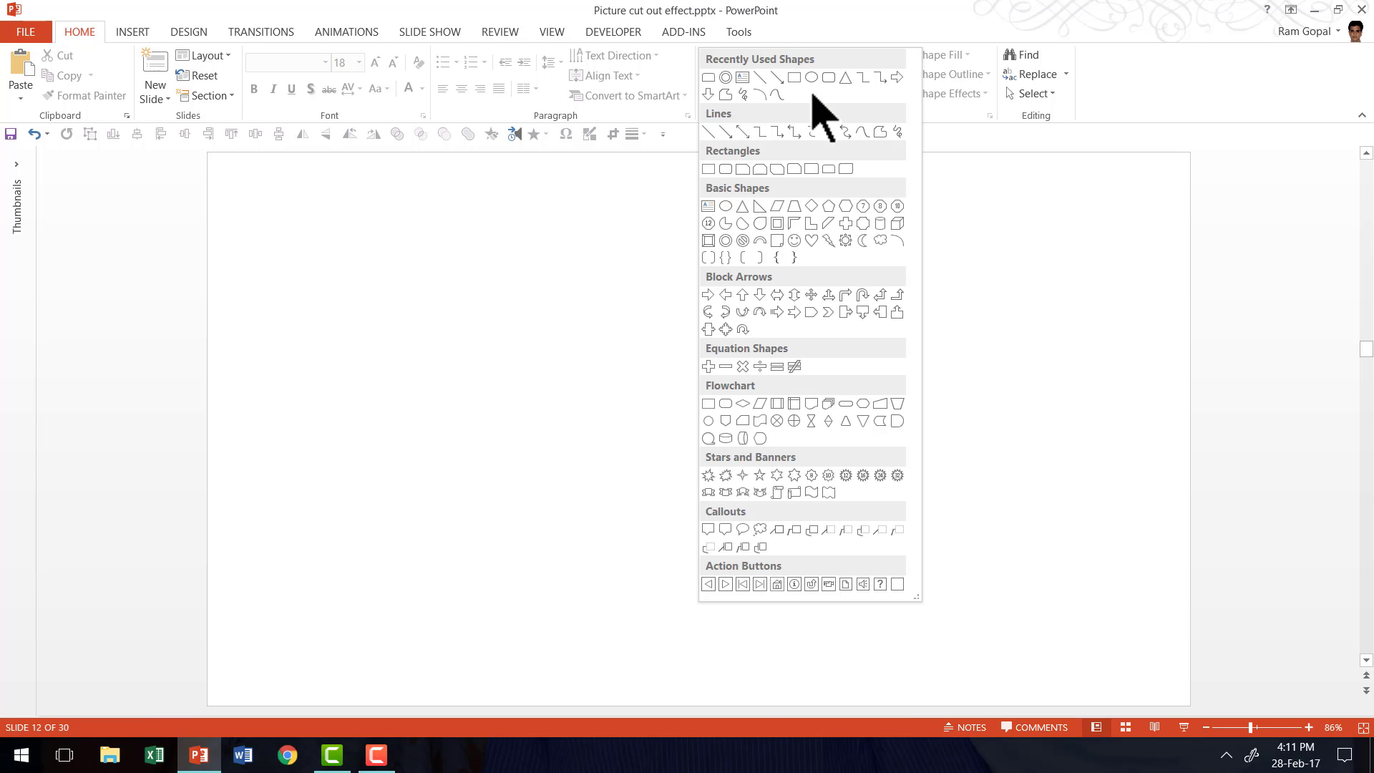
pyautogui.click(709, 170)
pyautogui.moveTo(450, 266); pyautogui.dragTo(959, 610)
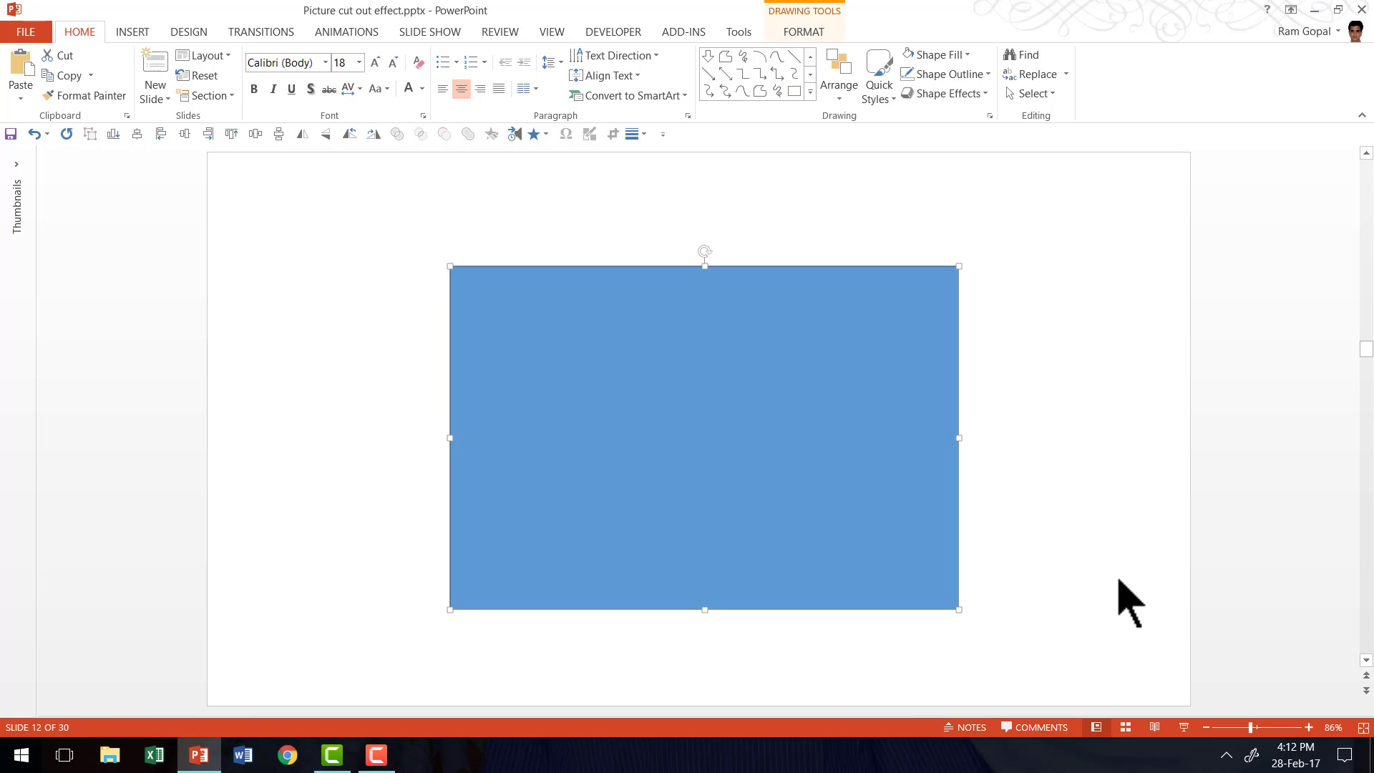
# Remove the rectangle's outline and bring up its Format Shape pane.
pyautogui.click(959, 74)
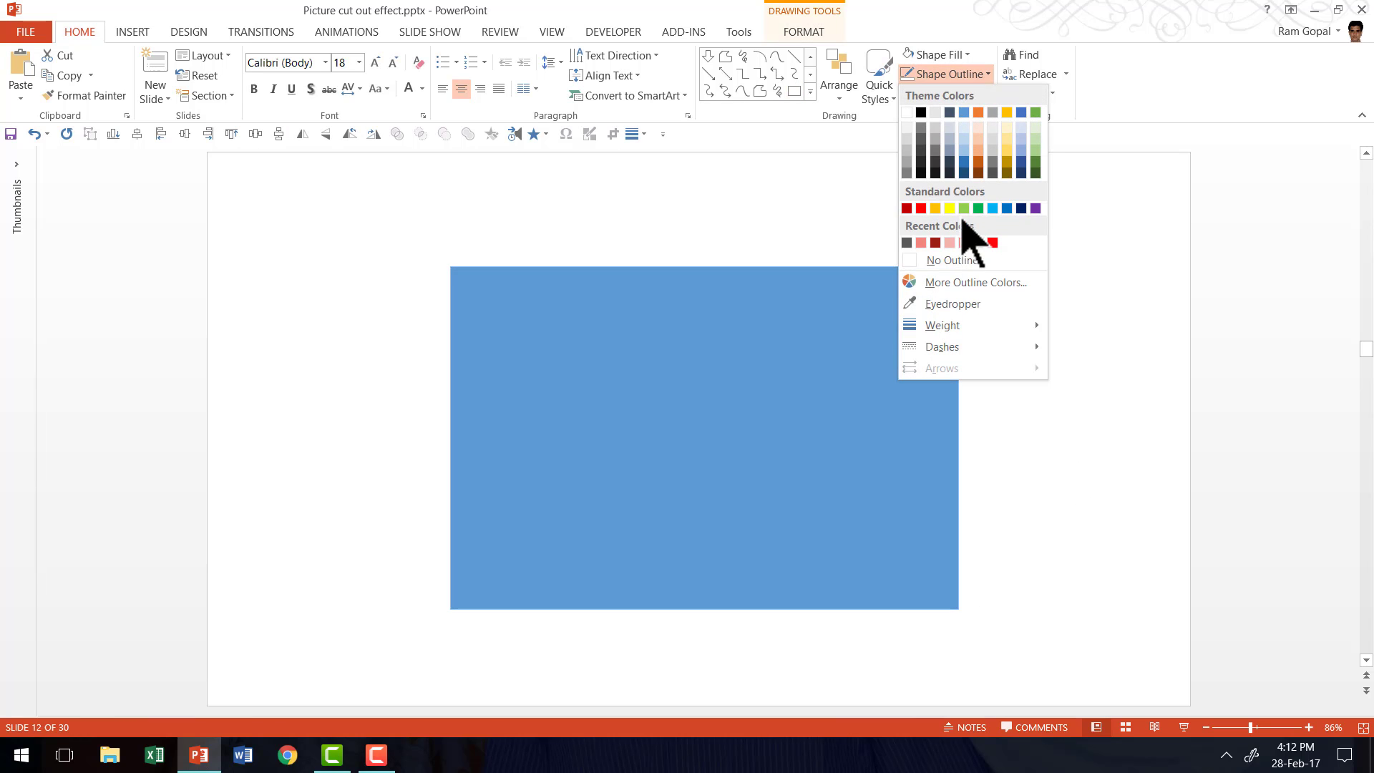
pyautogui.click(952, 261)
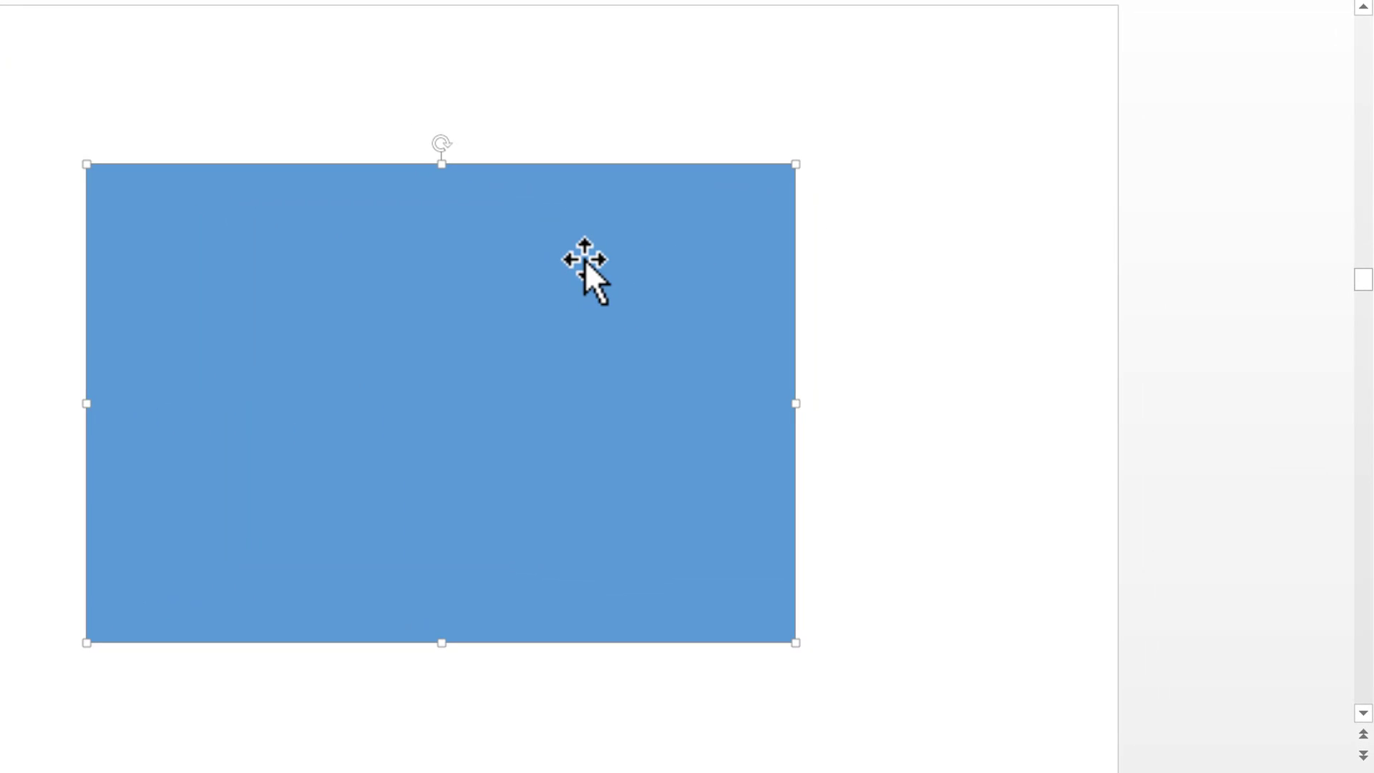
pyautogui.rightClick(585, 259)
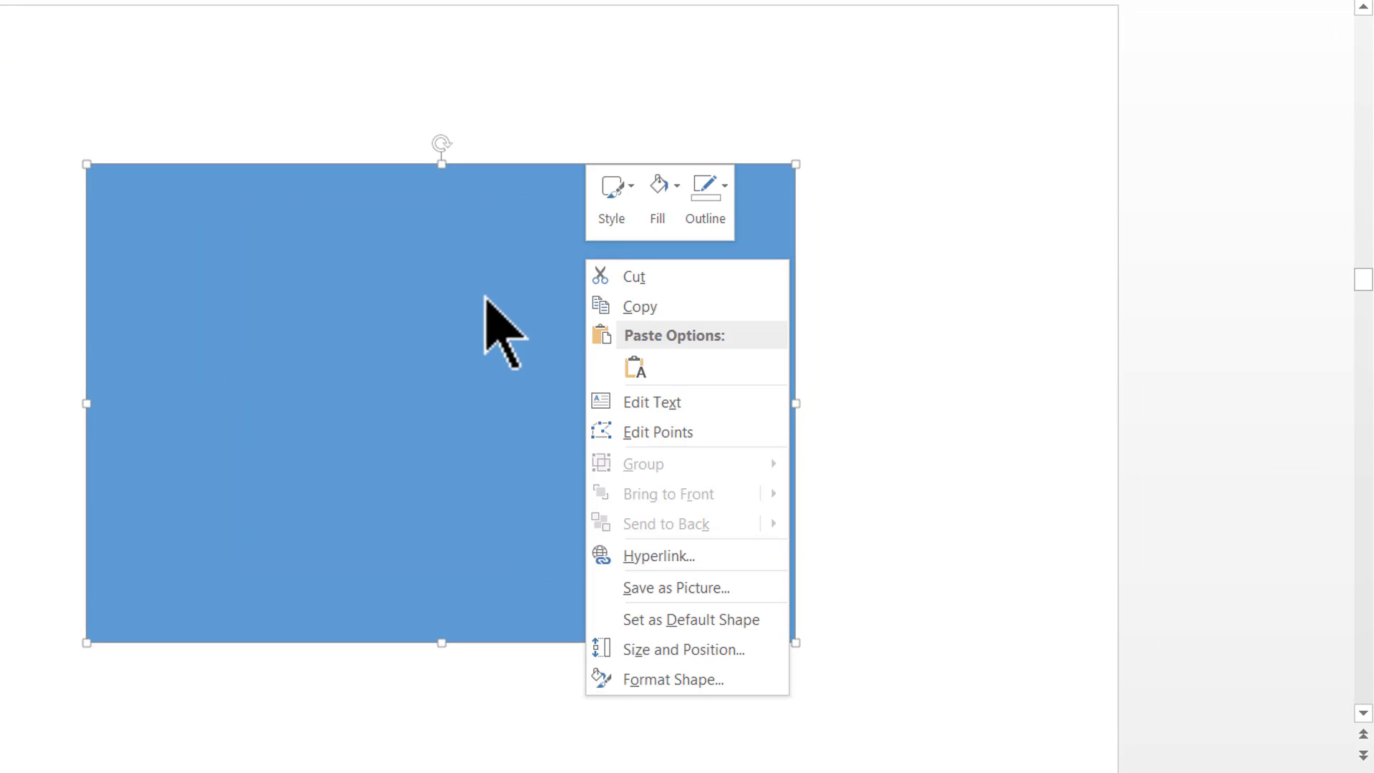
pyautogui.click(671, 680)
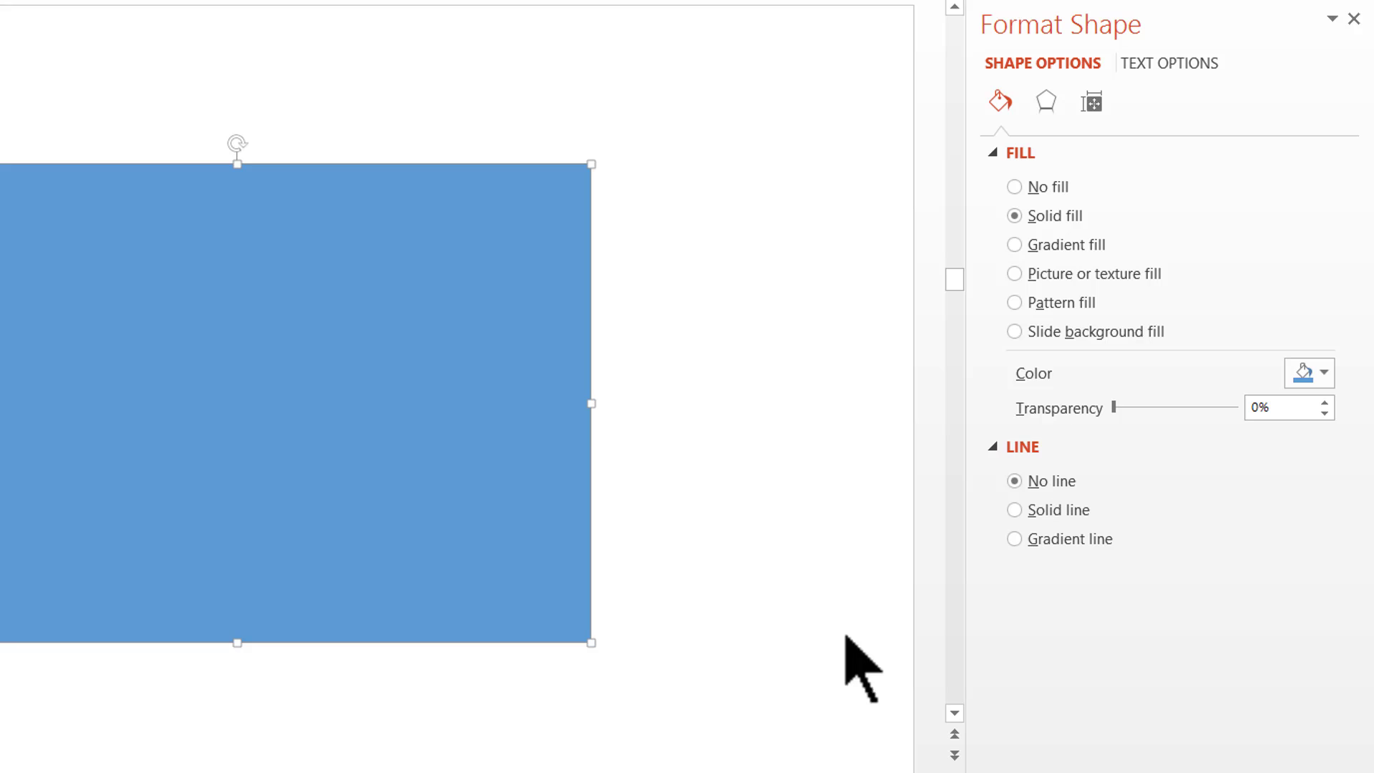
# Give the rectangle a Large grid pattern fill with black foreground lines.
pyautogui.click(1058, 303)
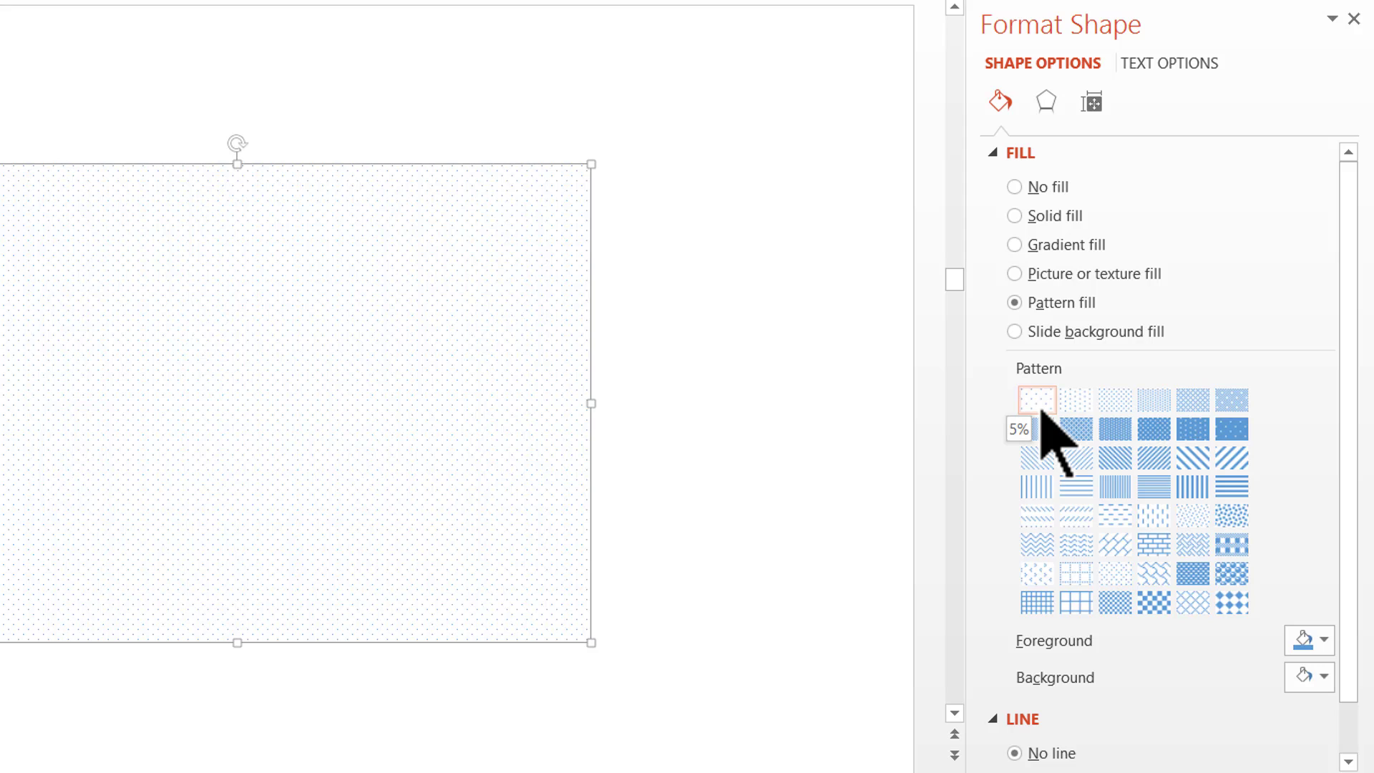
pyautogui.click(1077, 602)
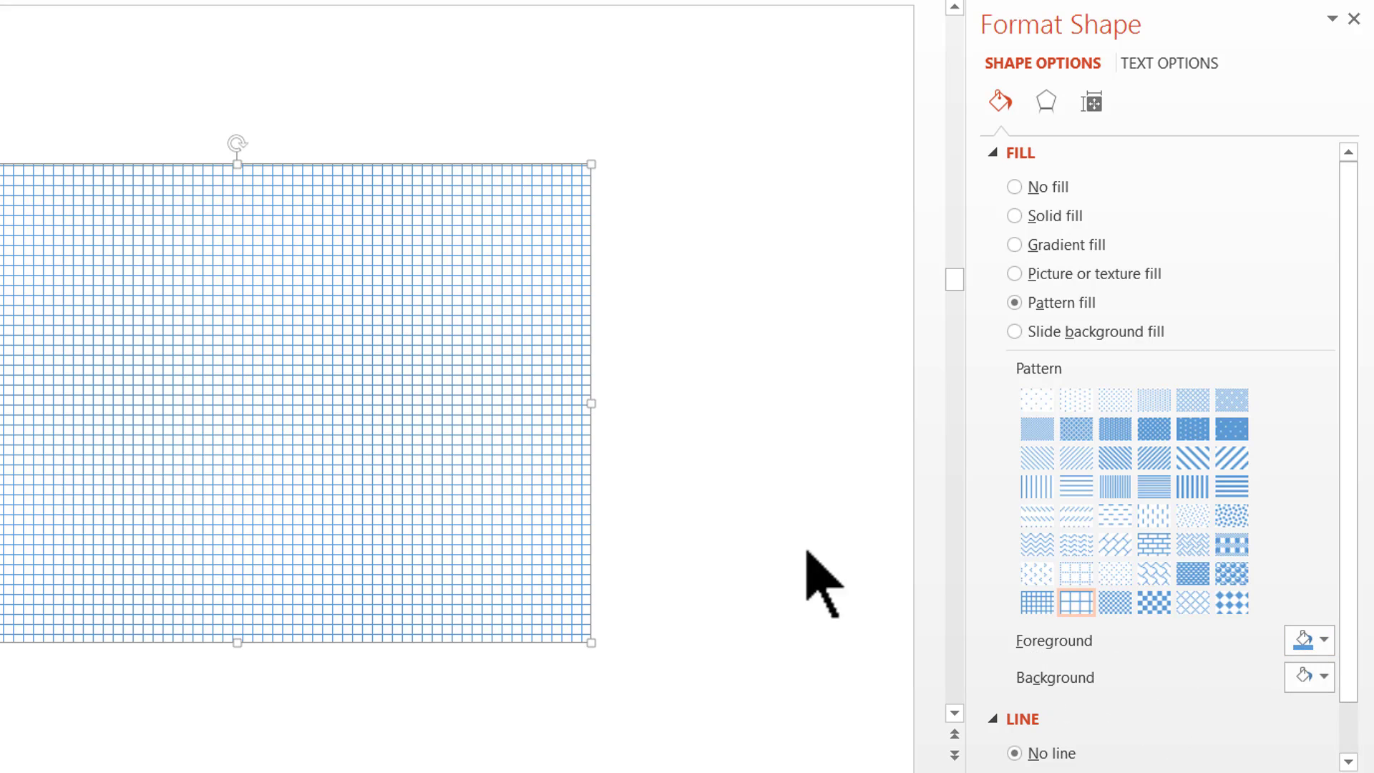
pyautogui.click(1304, 638)
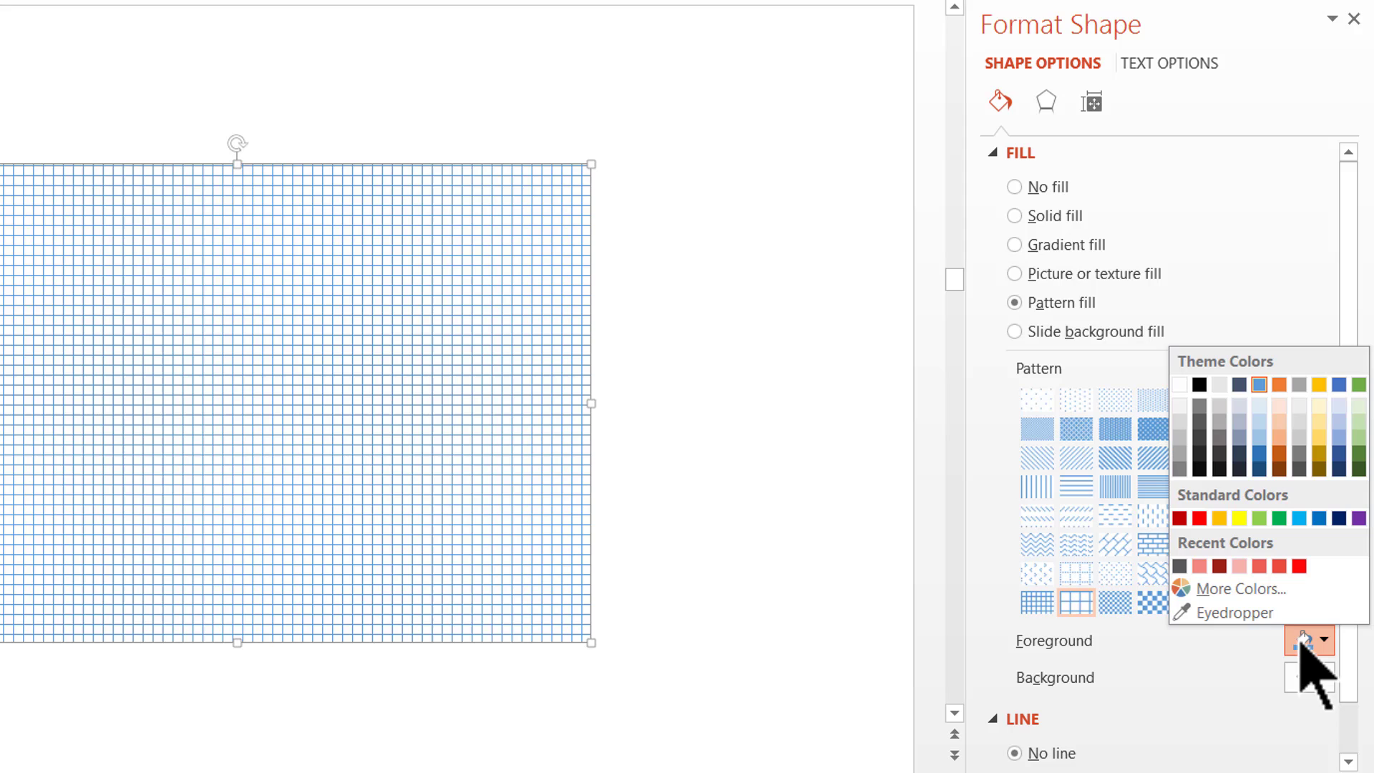
pyautogui.click(1205, 389)
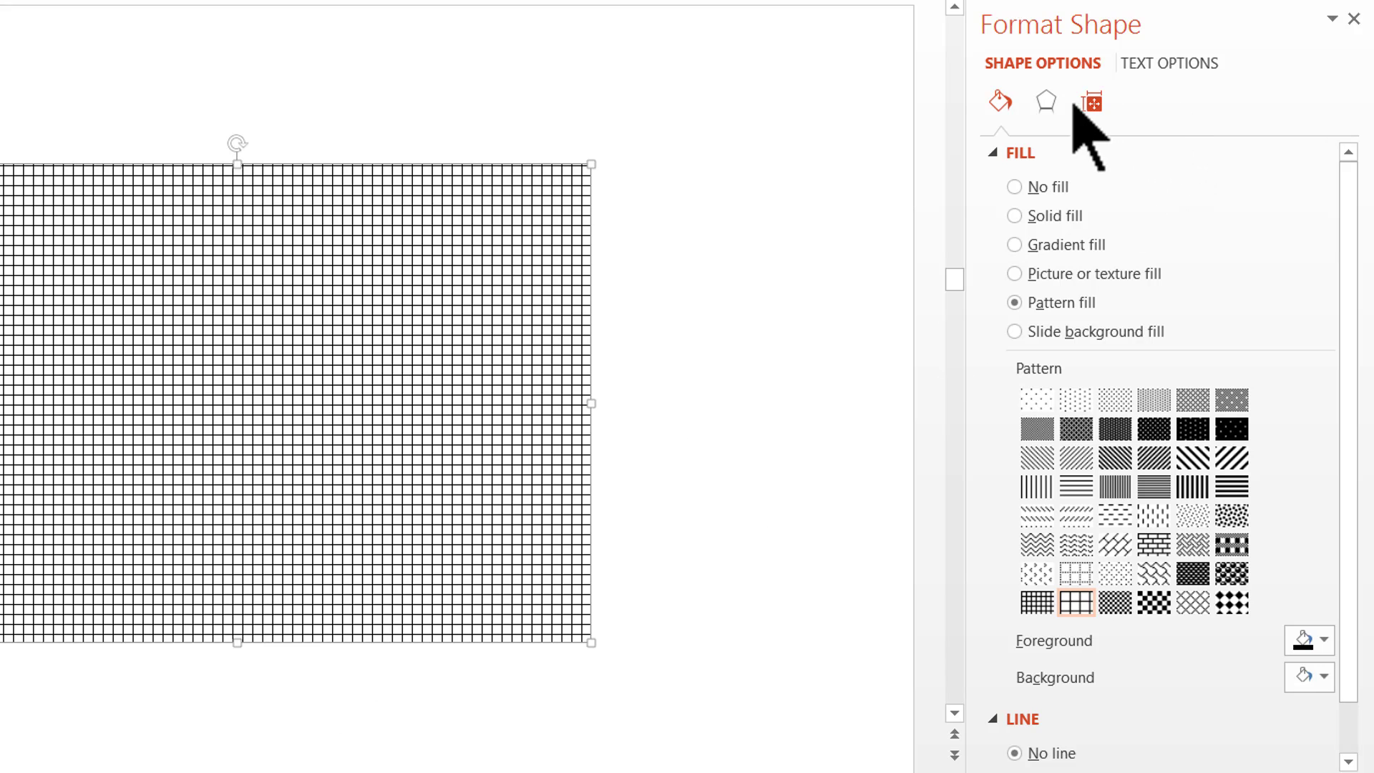
# Apply the Perspective Relaxed 3-D rotation preset, then lower Y rotation in steps to 294.6°.
pyautogui.click(1045, 101)
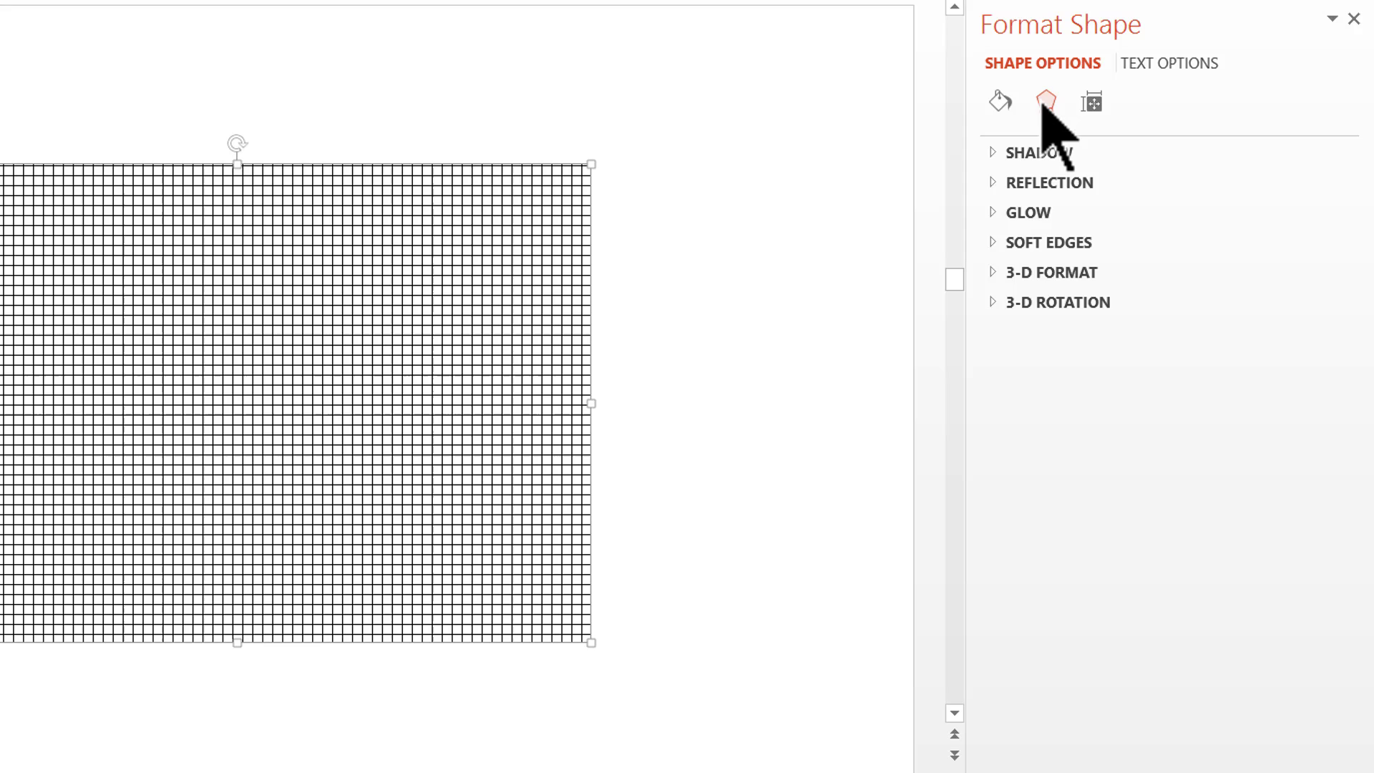
pyautogui.click(1037, 303)
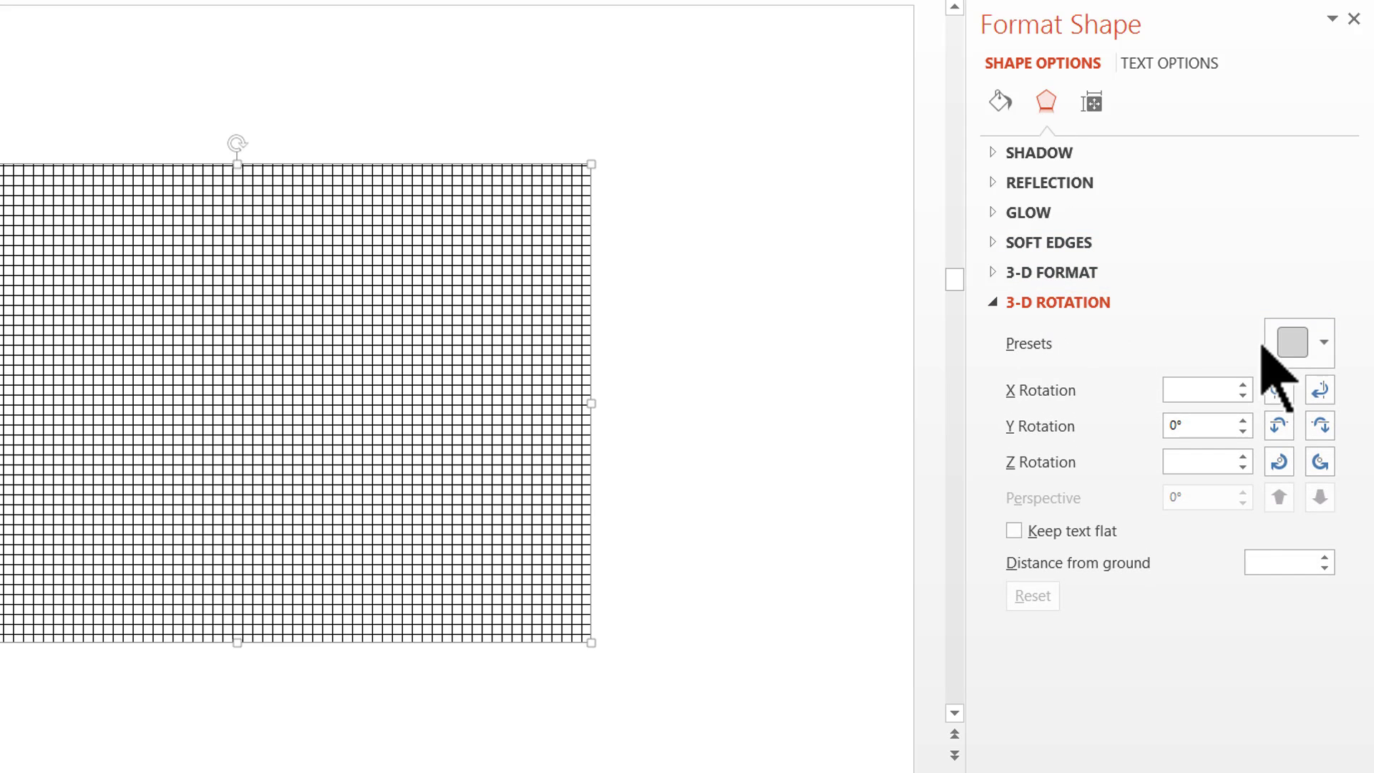
pyautogui.click(1297, 347)
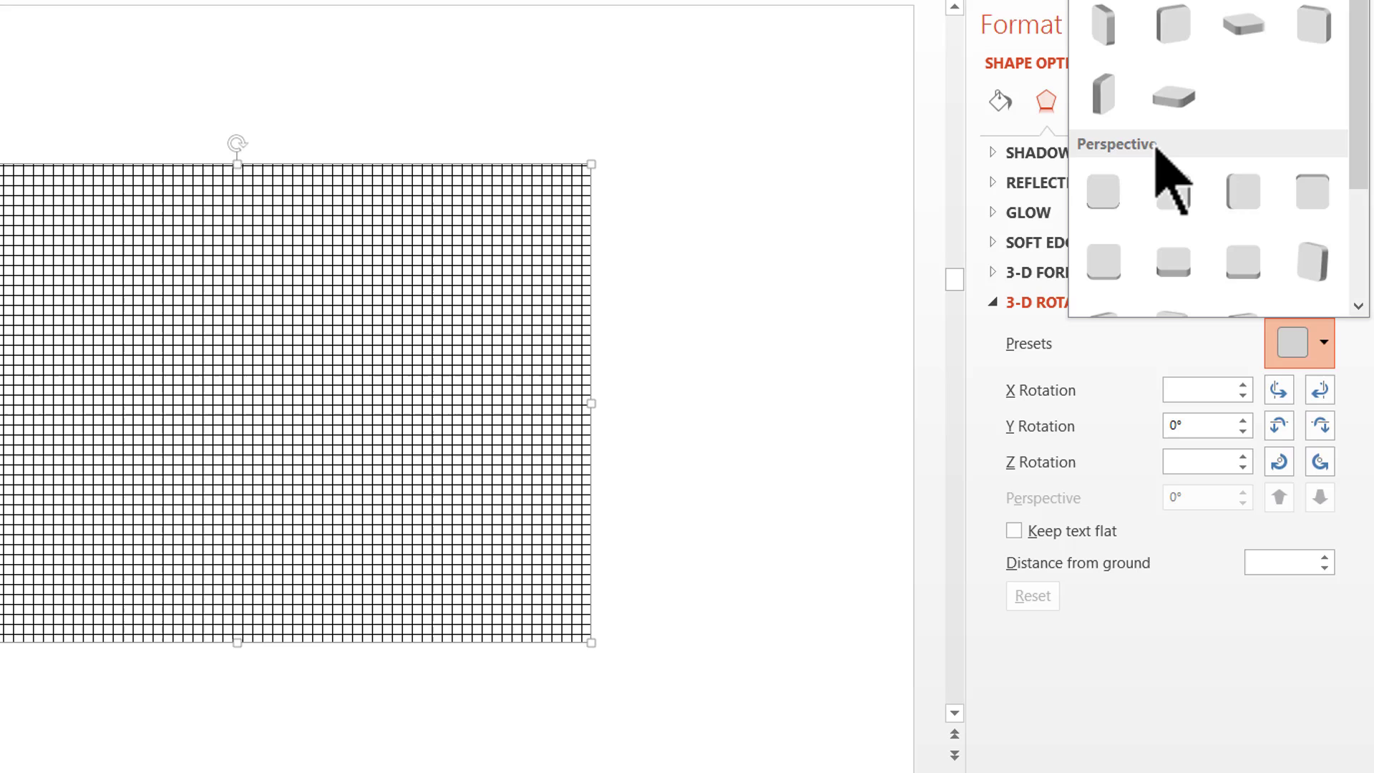
pyautogui.click(1247, 261)
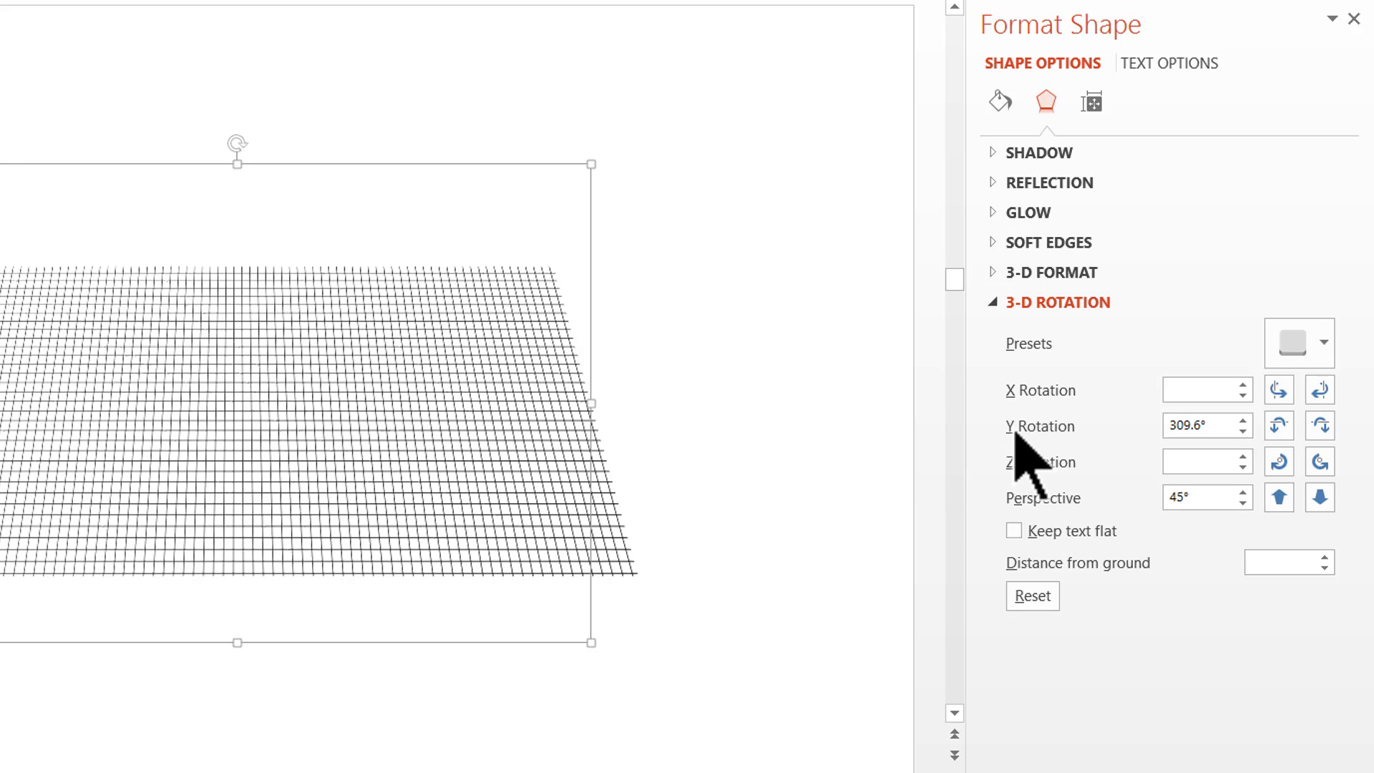
pyautogui.click(1320, 425)
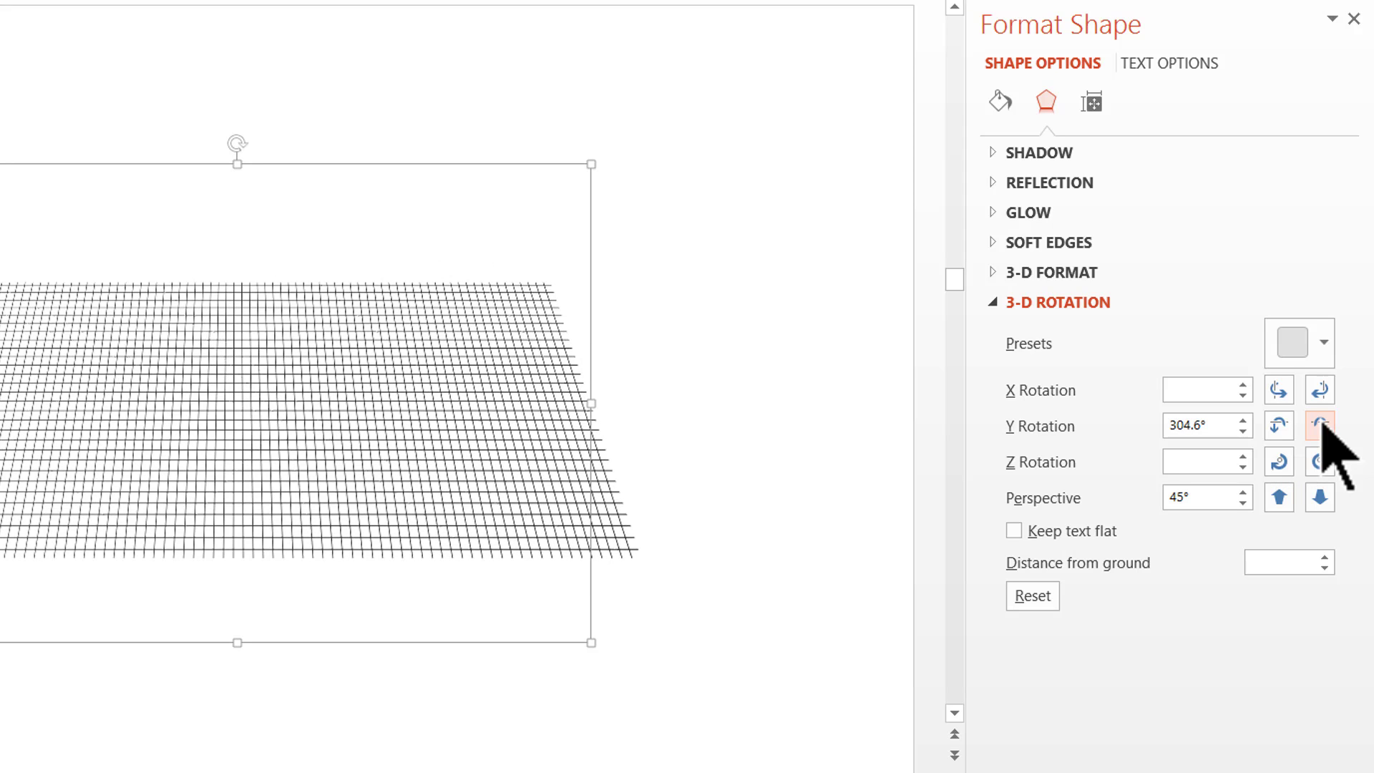
pyautogui.click(1320, 425)
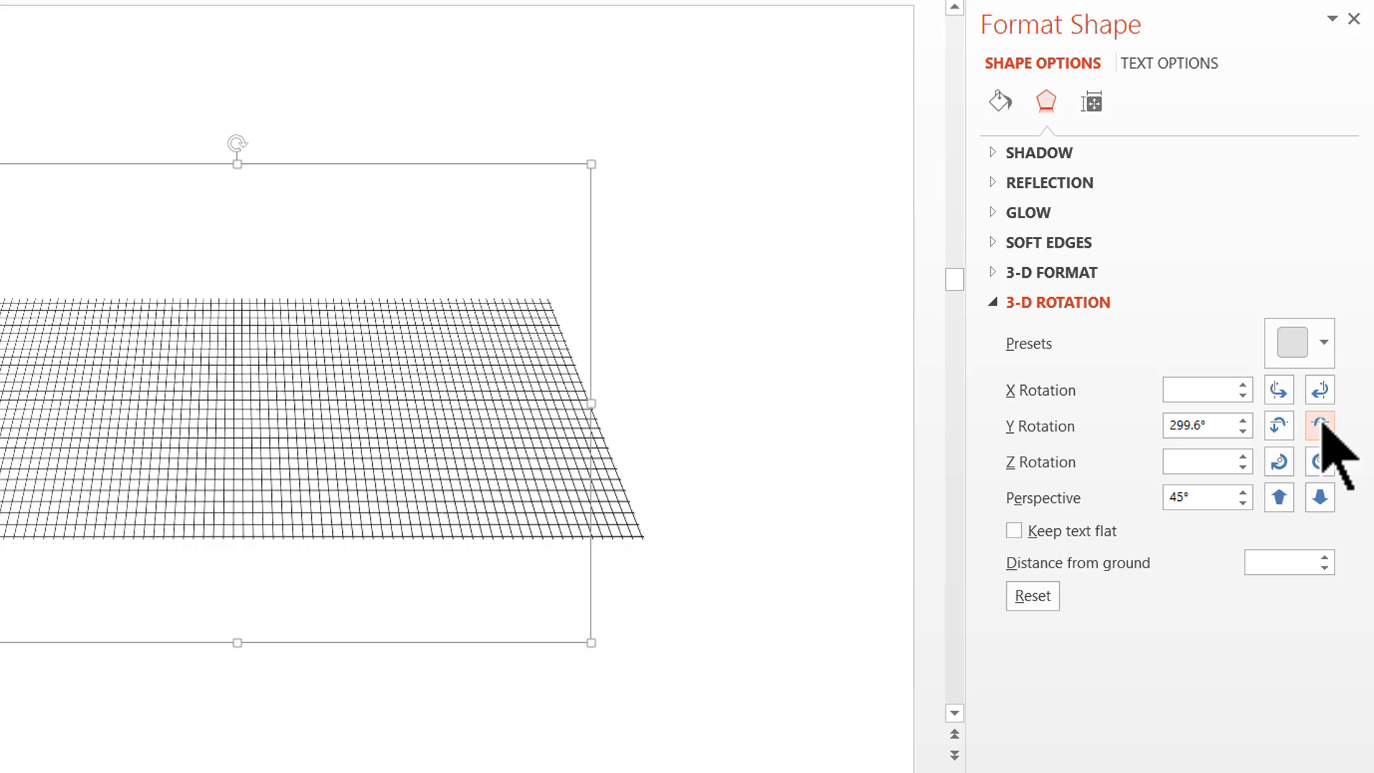
pyautogui.click(1320, 425)
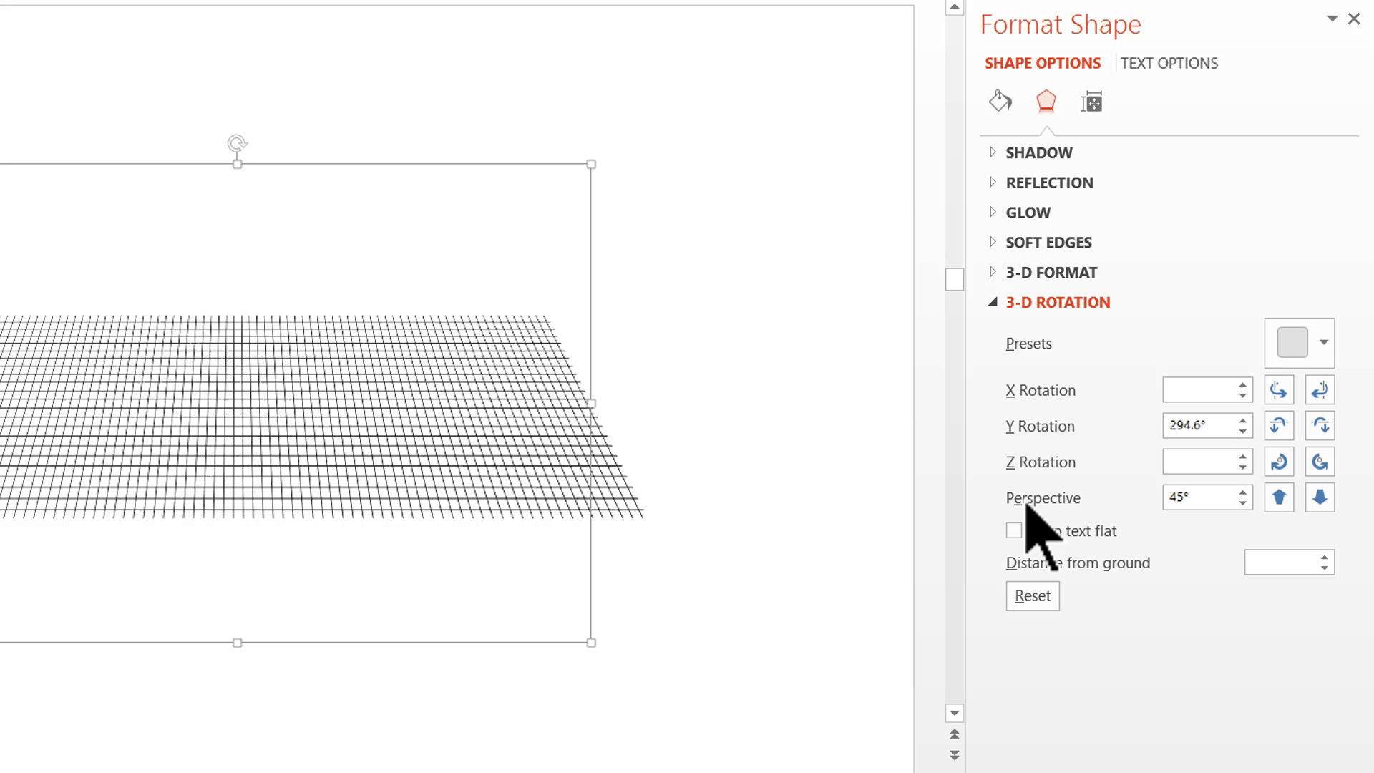
# Widen the grid's perspective angle step by step toward 120°.
pyautogui.click(1320, 496)
pyautogui.click(1320, 497)
pyautogui.click(1320, 496)
pyautogui.click(1320, 496)
pyautogui.click(1320, 496)
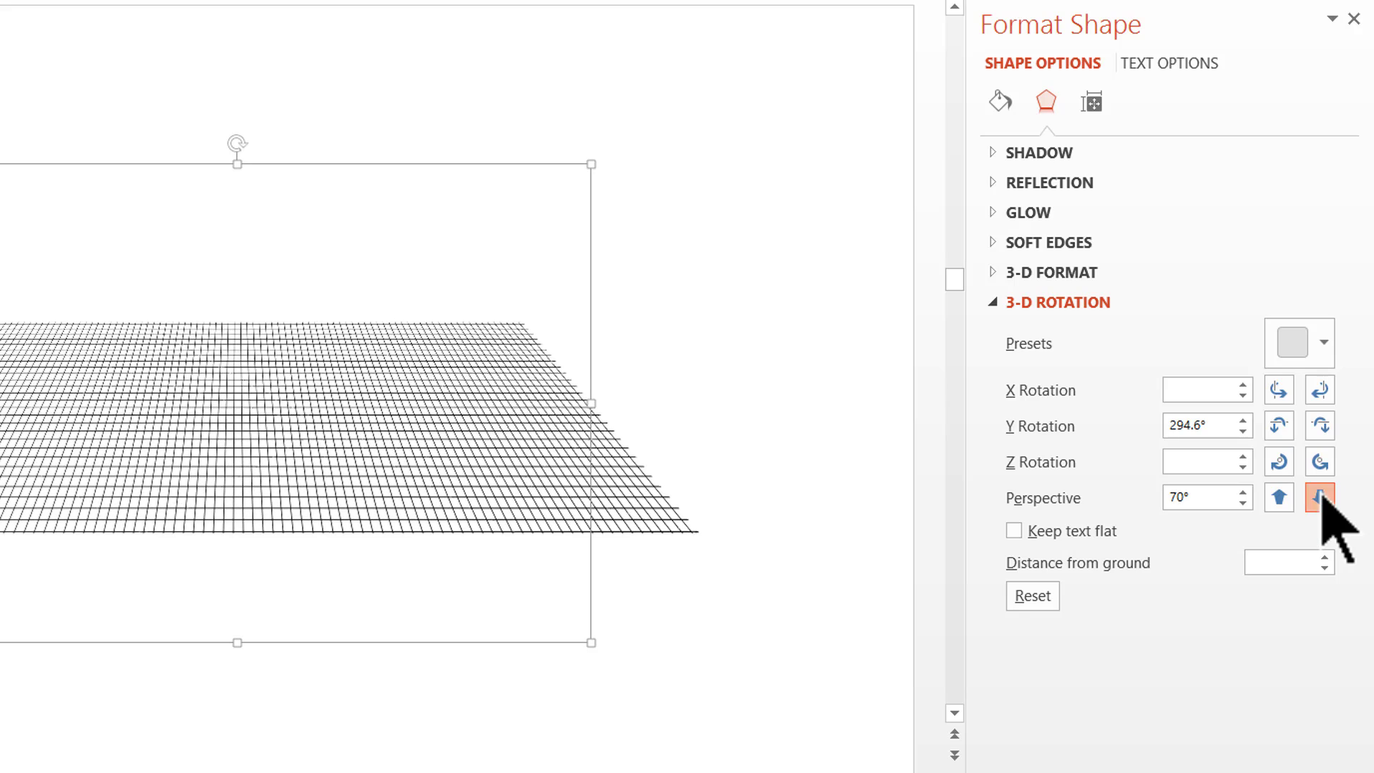
pyautogui.click(1320, 497)
pyautogui.click(1320, 497)
pyautogui.click(1320, 497)
pyautogui.click(1320, 496)
pyautogui.click(1320, 496)
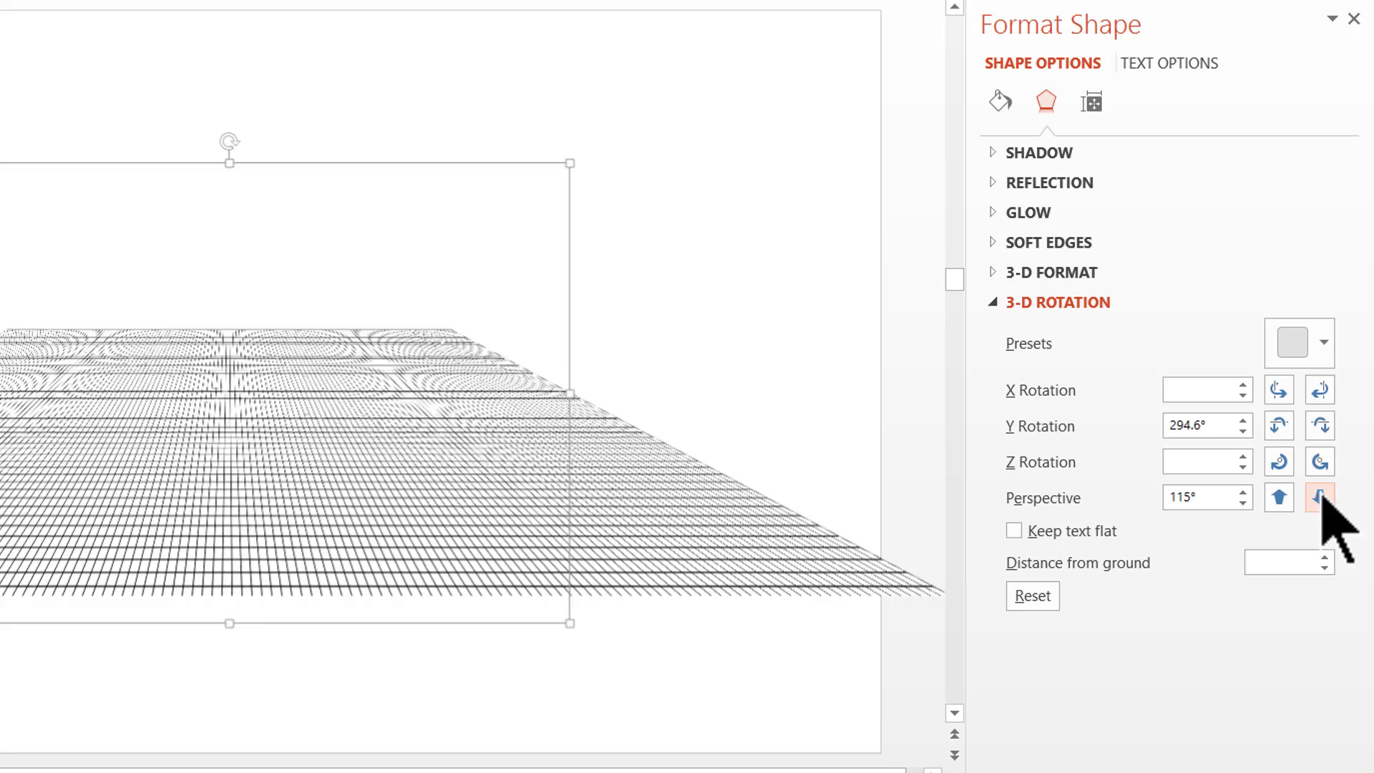
pyautogui.click(1320, 496)
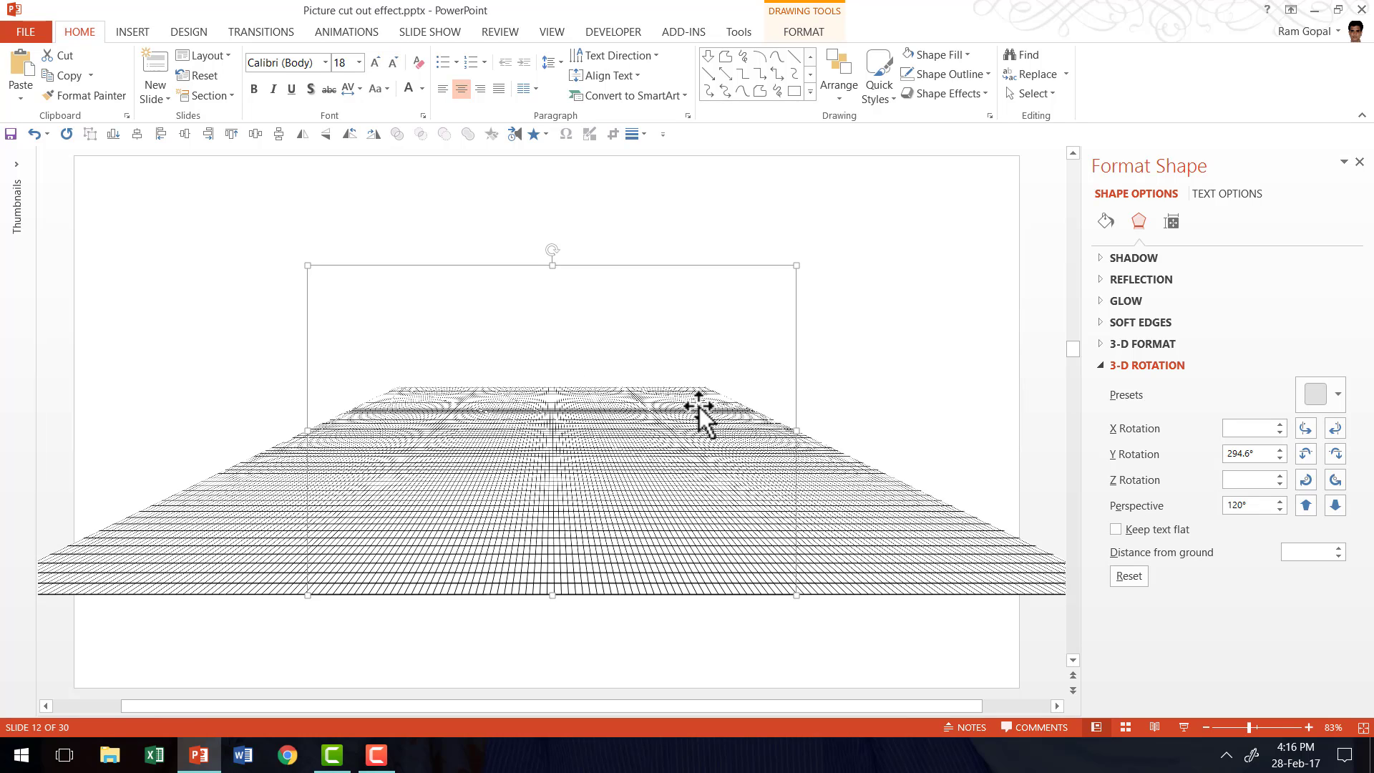
# Cut the 3-D grid and paste it back onto slide 12 as a picture, then select it.
pyautogui.rightClick(616, 488)
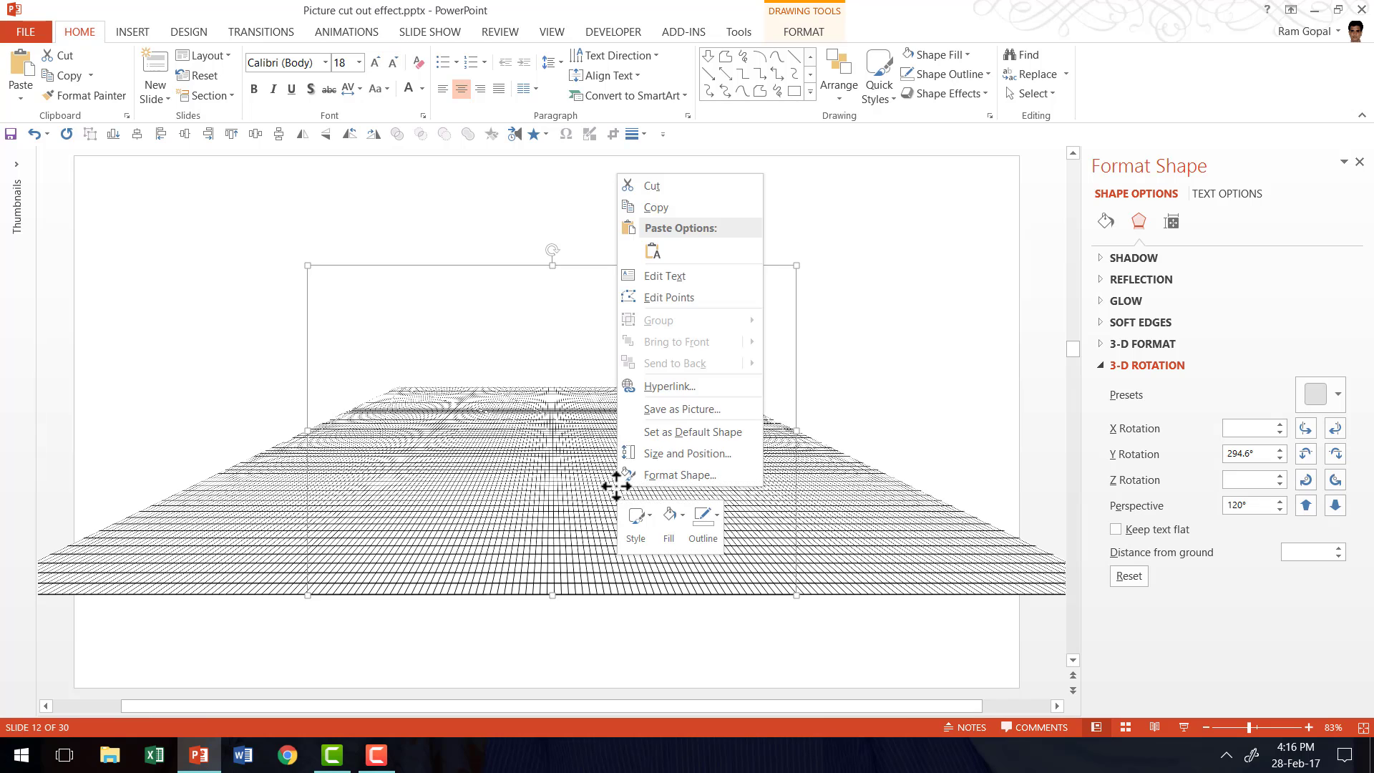
pyautogui.click(651, 186)
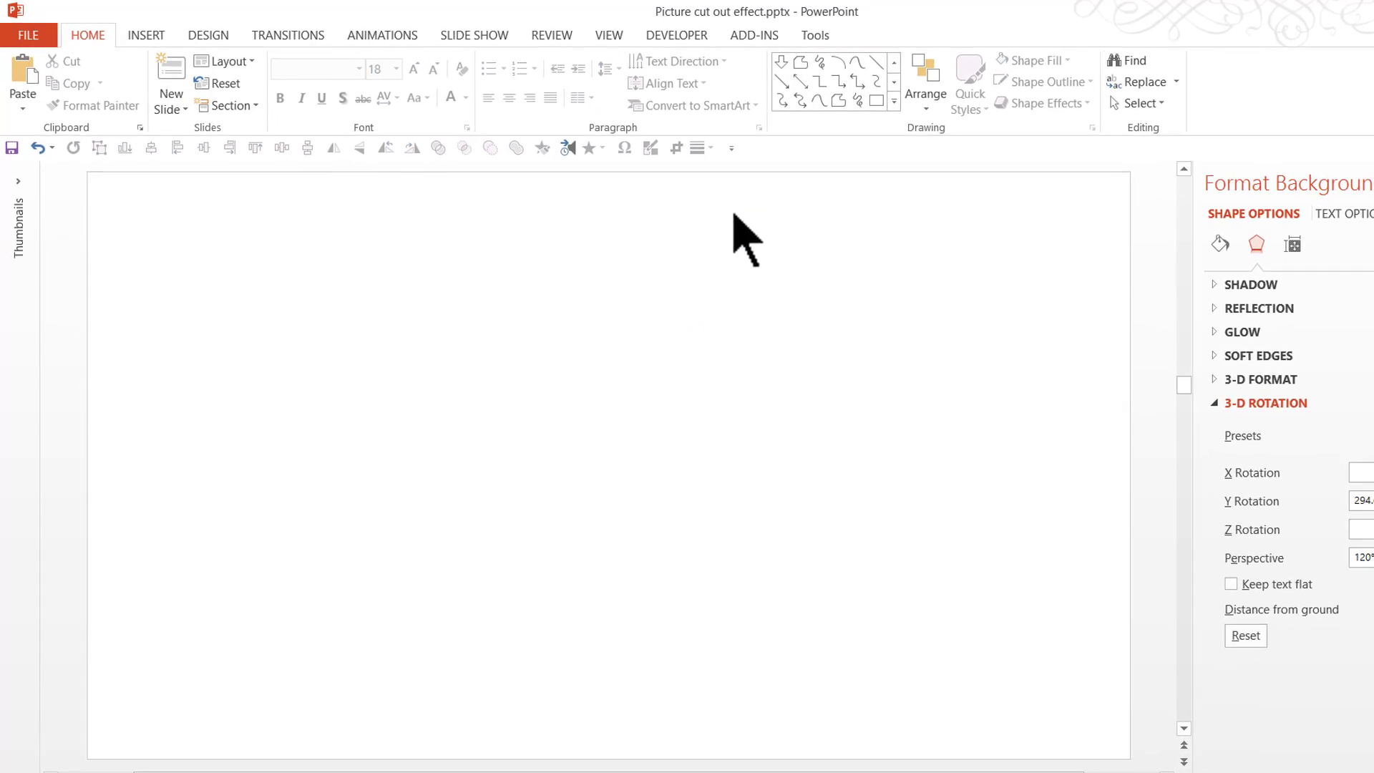
pyautogui.rightClick(519, 339)
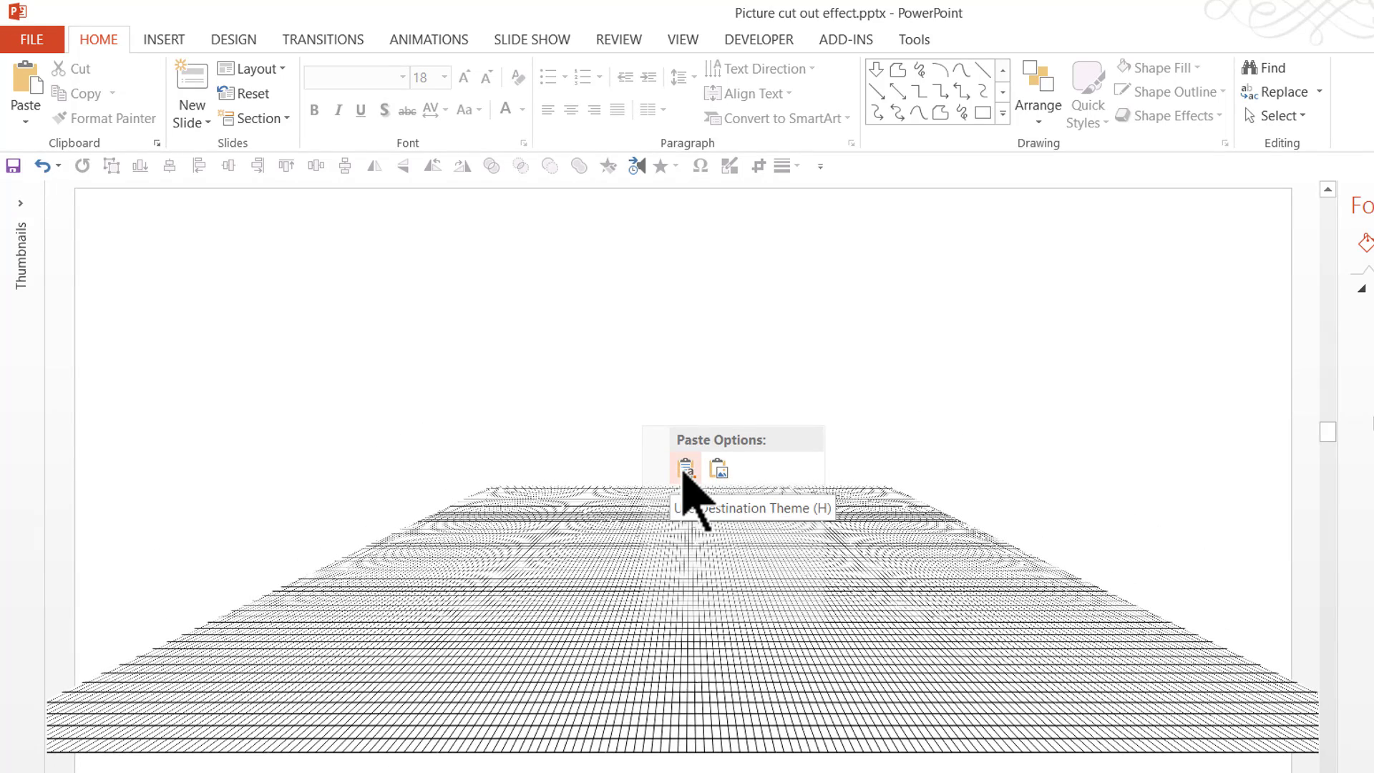
pyautogui.click(719, 468)
pyautogui.doubleClick(823, 526)
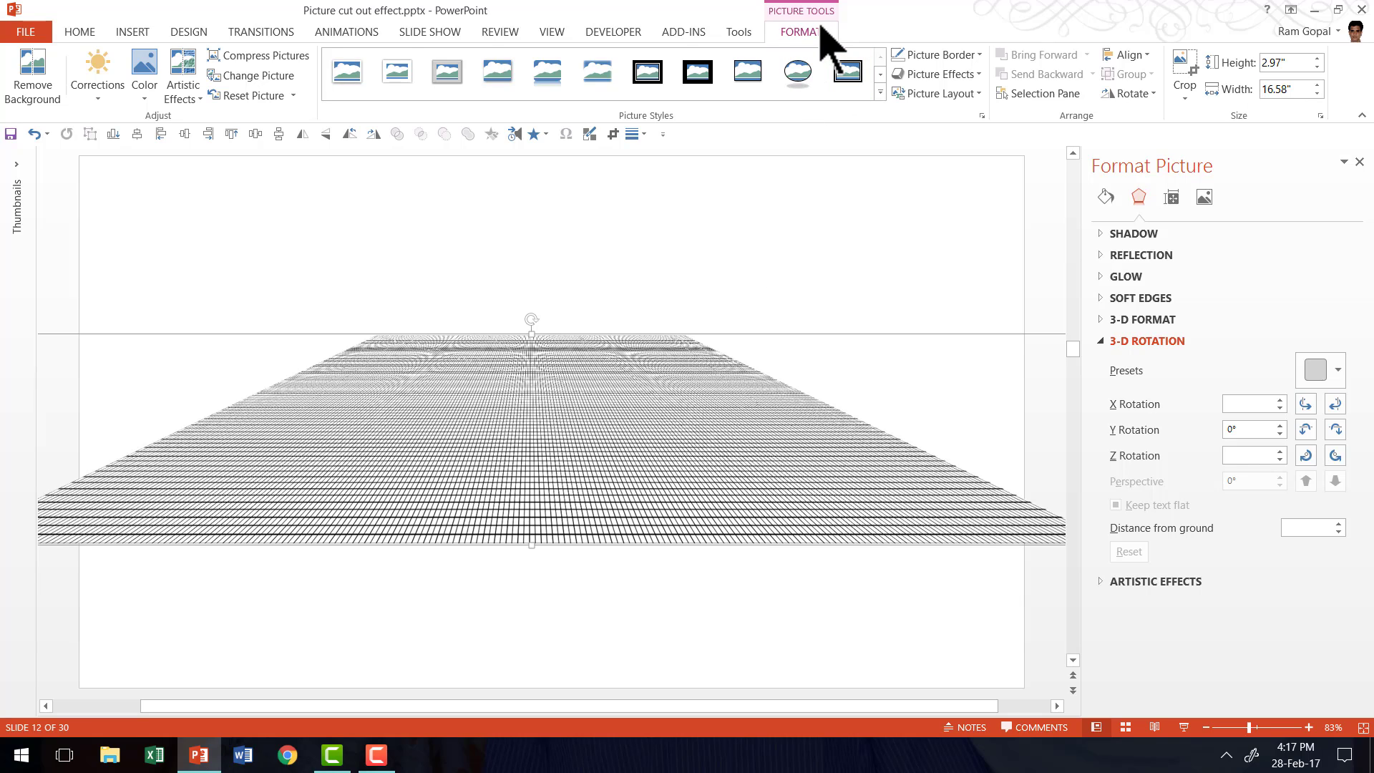
# Crop the top of the grid picture so its height drops from 2.97" to 1.95".
pyautogui.click(1184, 68)
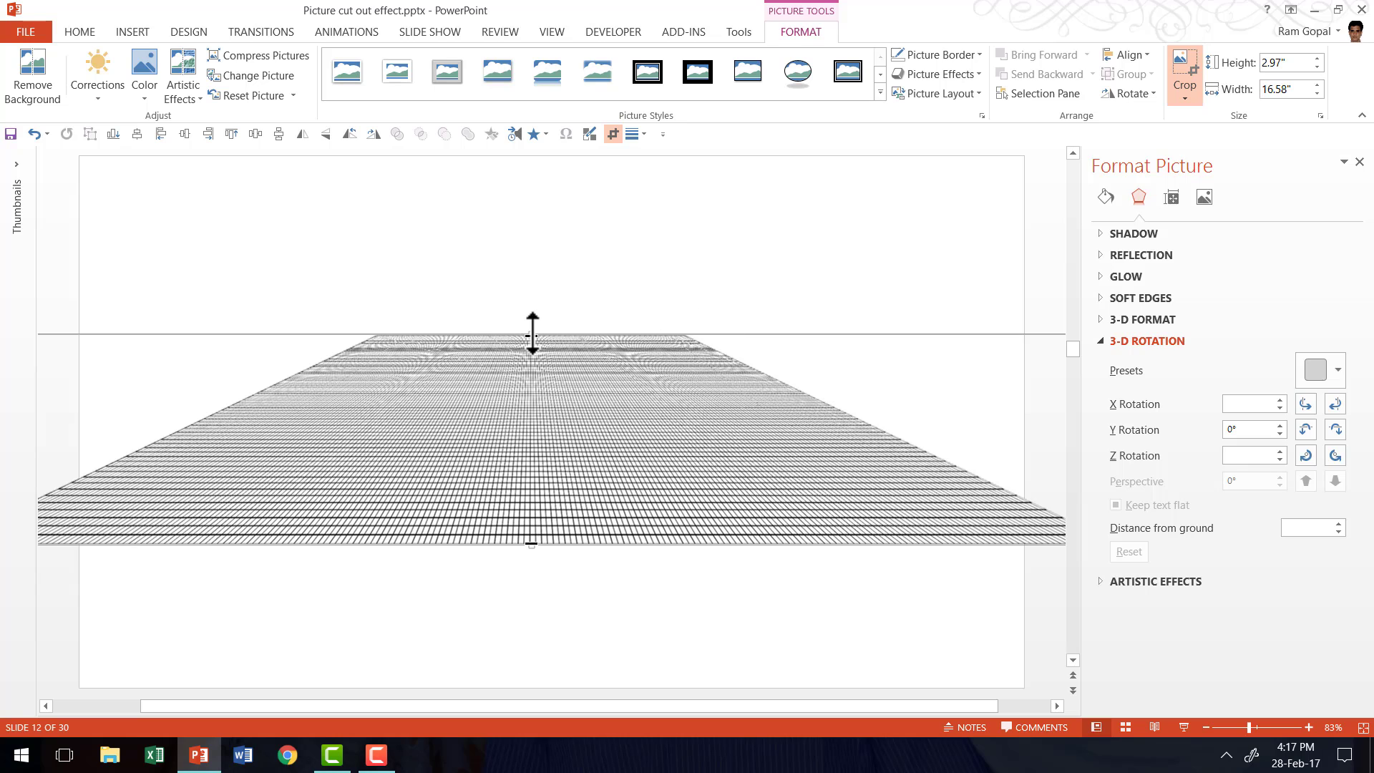
pyautogui.moveTo(532, 330); pyautogui.dragTo(539, 407)
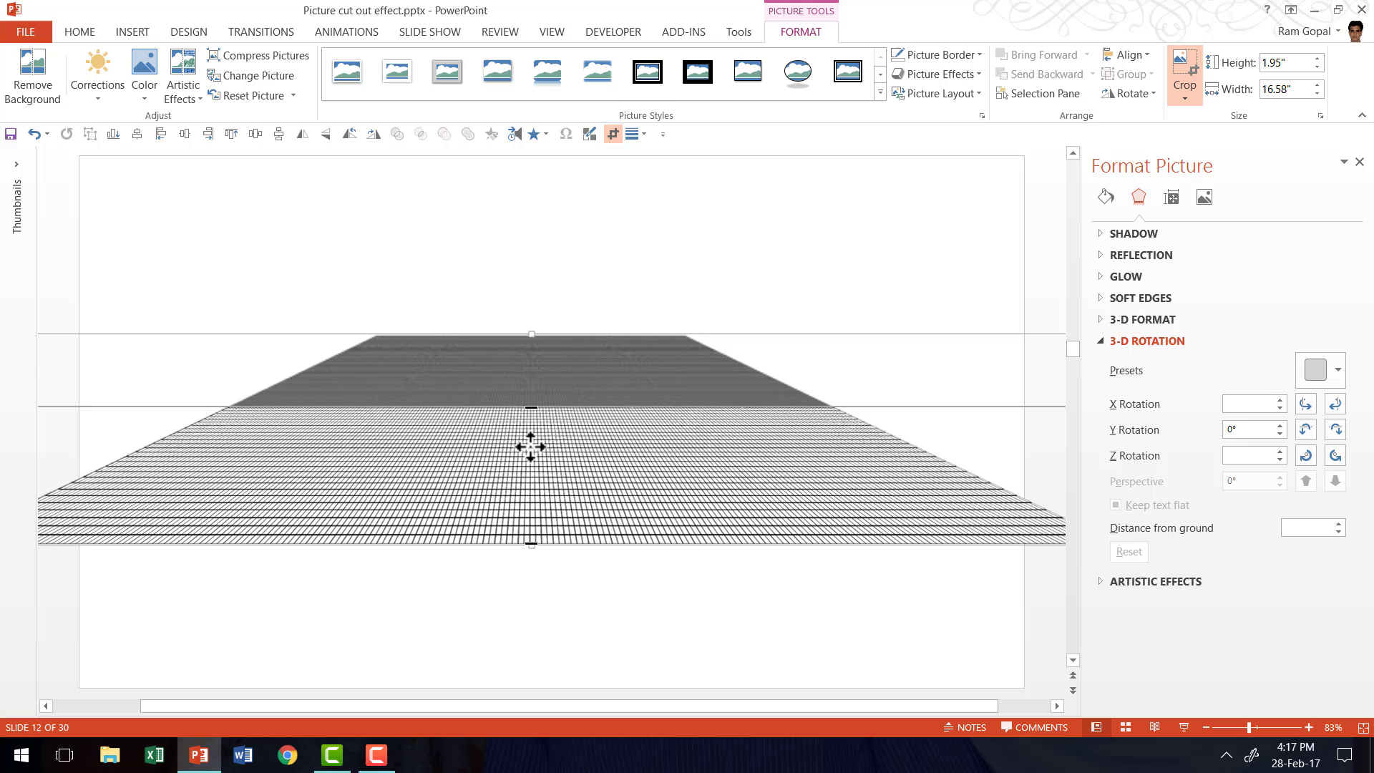
pyautogui.click(845, 297)
pyautogui.click(696, 448)
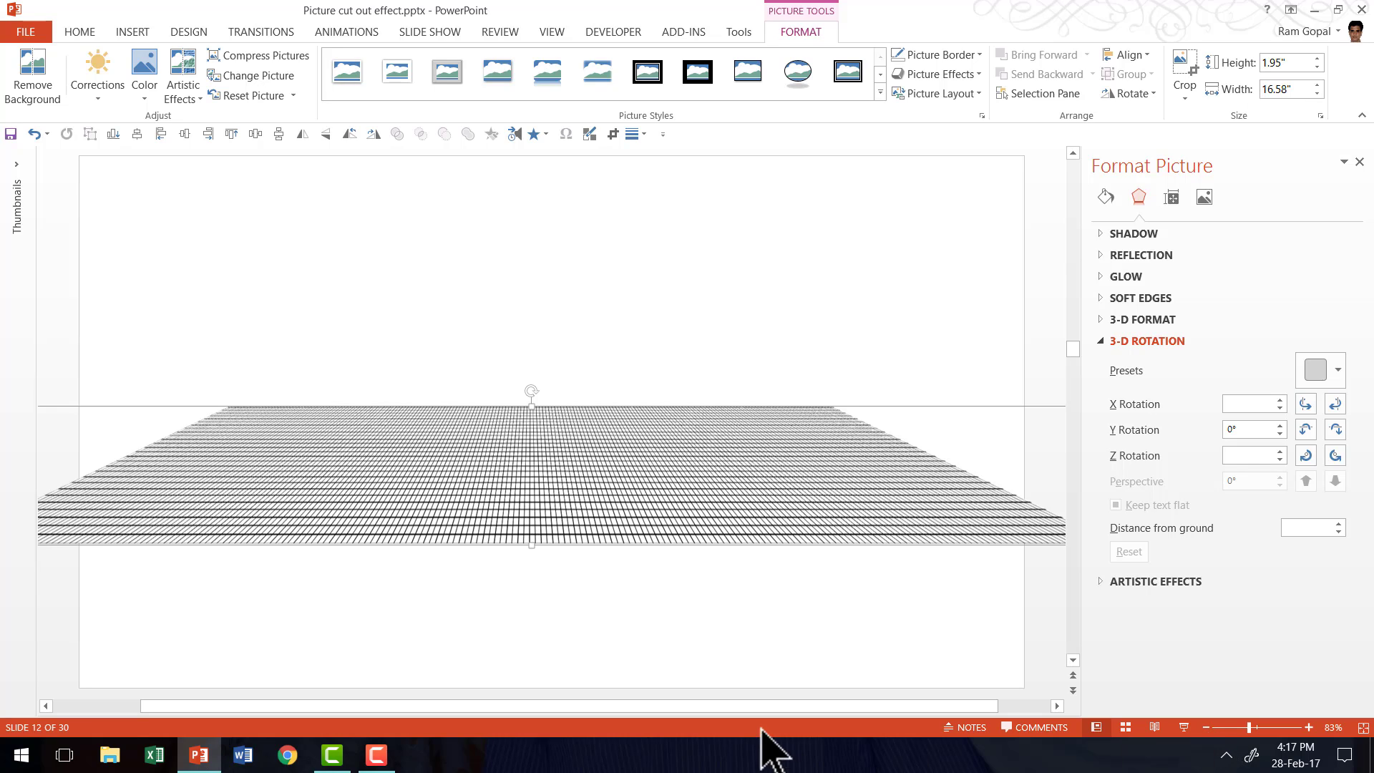
# Zoom out and narrow the grid picture from both sides to 13.33" wide.
pyautogui.click(1205, 726)
pyautogui.click(1205, 727)
pyautogui.click(1204, 727)
pyautogui.click(1205, 727)
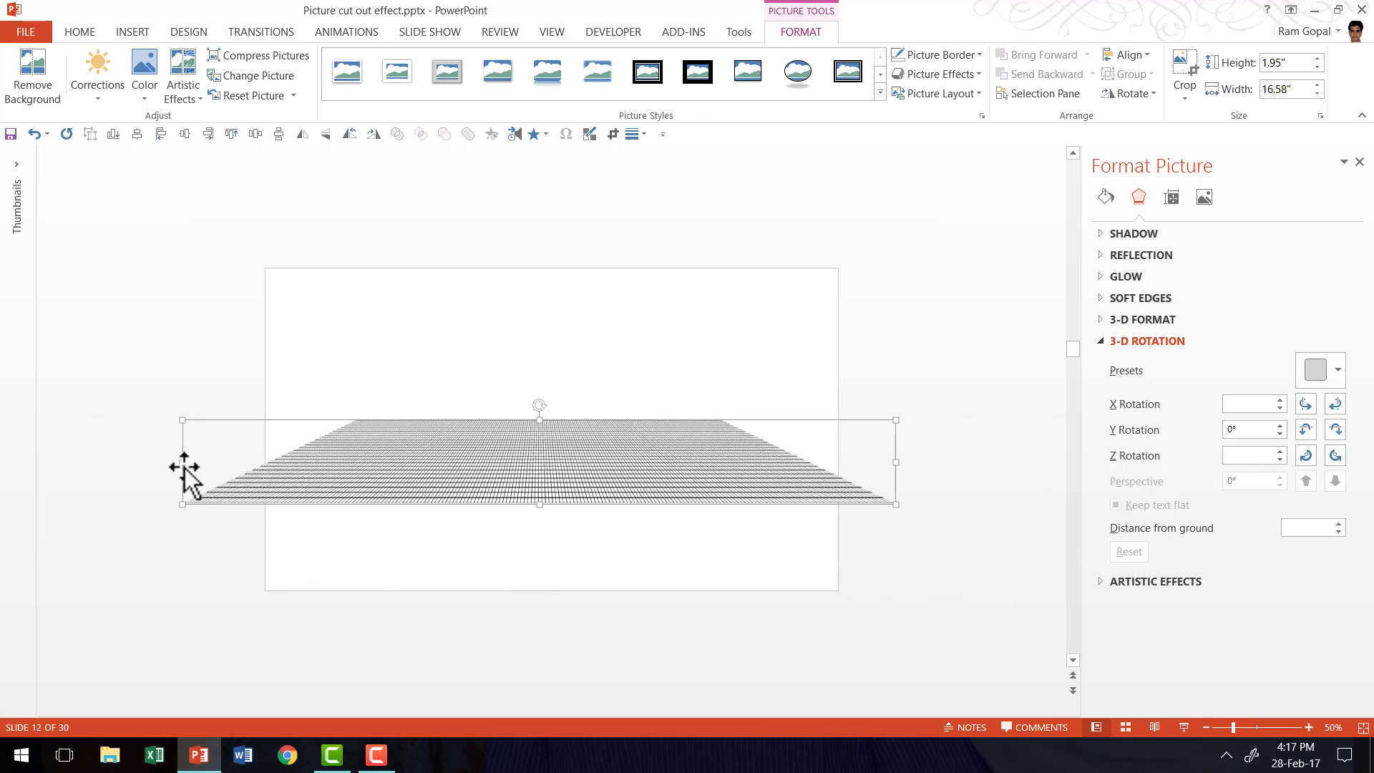
pyautogui.moveTo(183, 463); pyautogui.dragTo(264, 465)
pyautogui.moveTo(895, 465); pyautogui.dragTo(839, 465)
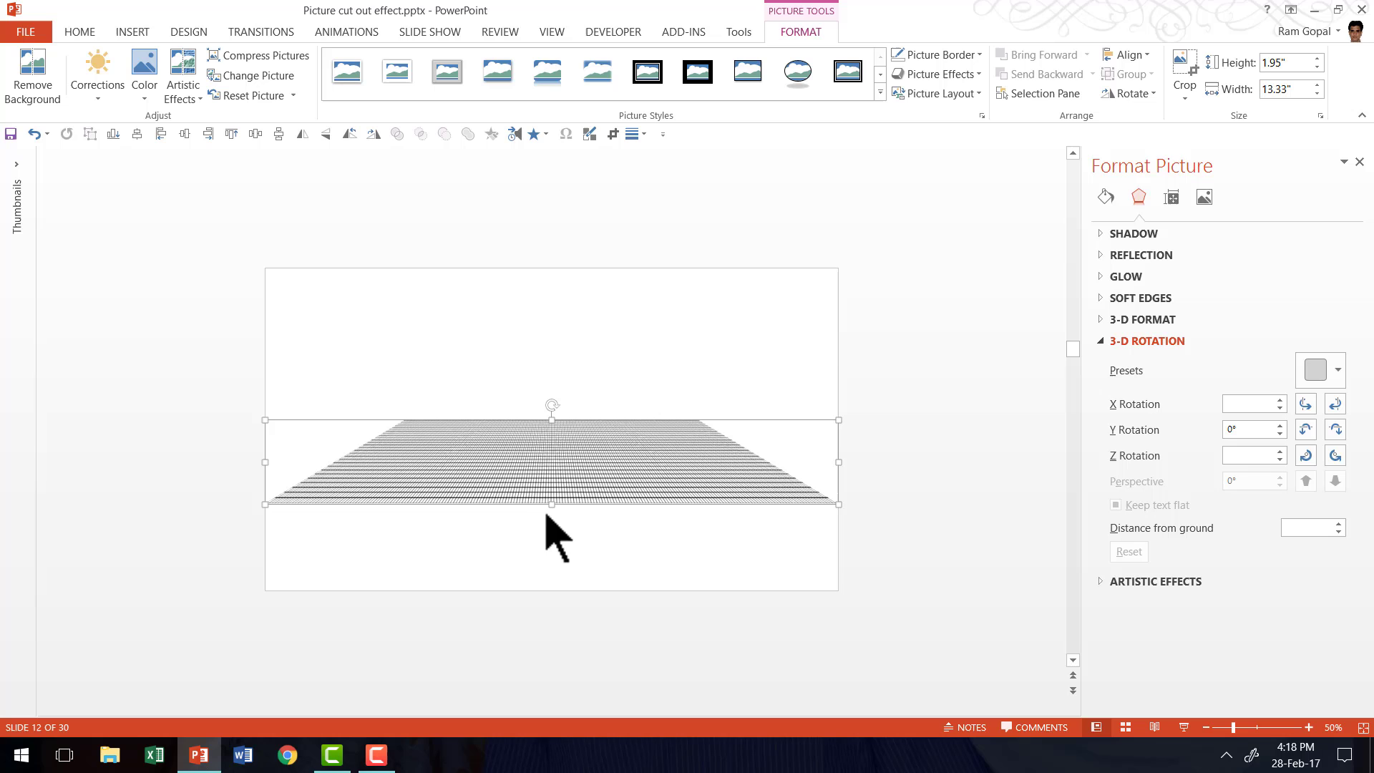
# Resize the grid picture's height until it is a flat floor about 2.97" high.
pyautogui.moveTo(548, 505); pyautogui.dragTo(538, 590)
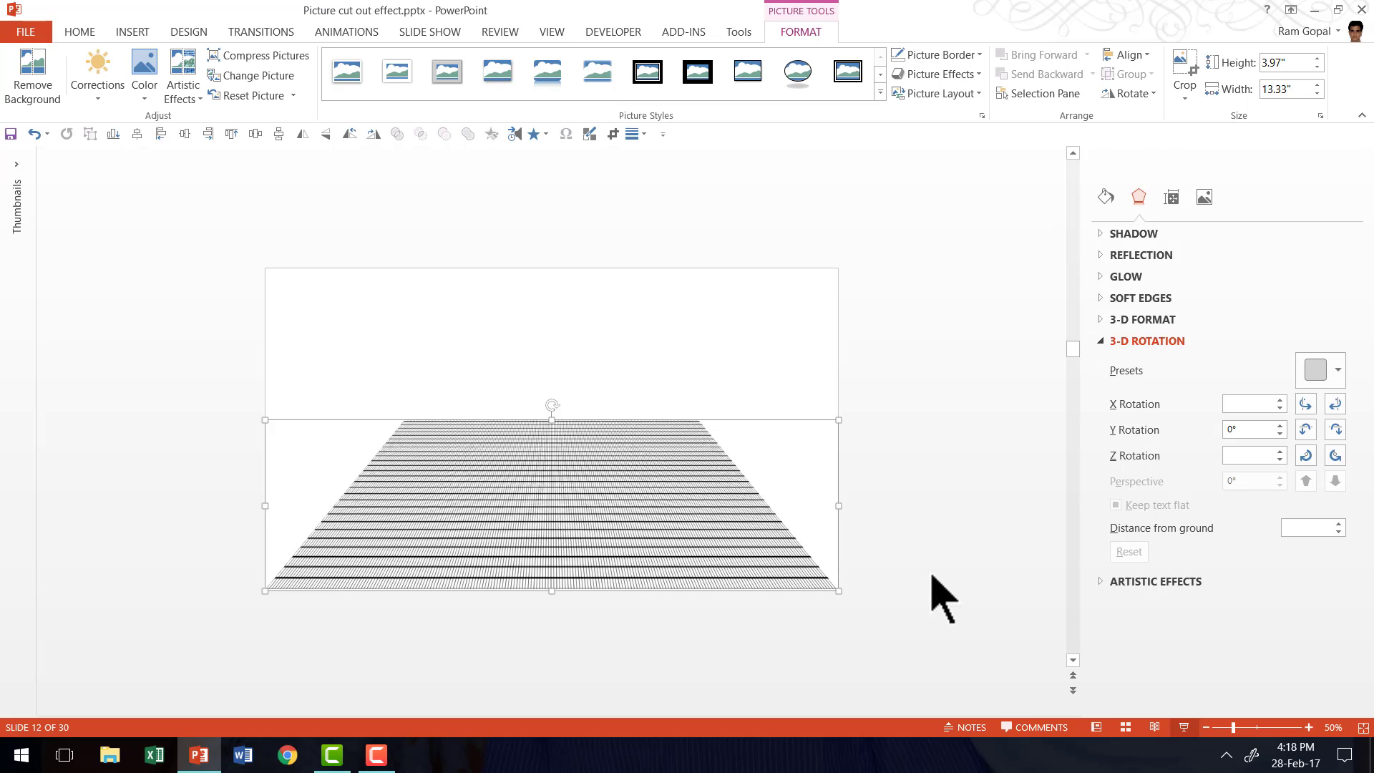
pyautogui.moveTo(551, 420); pyautogui.dragTo(553, 333)
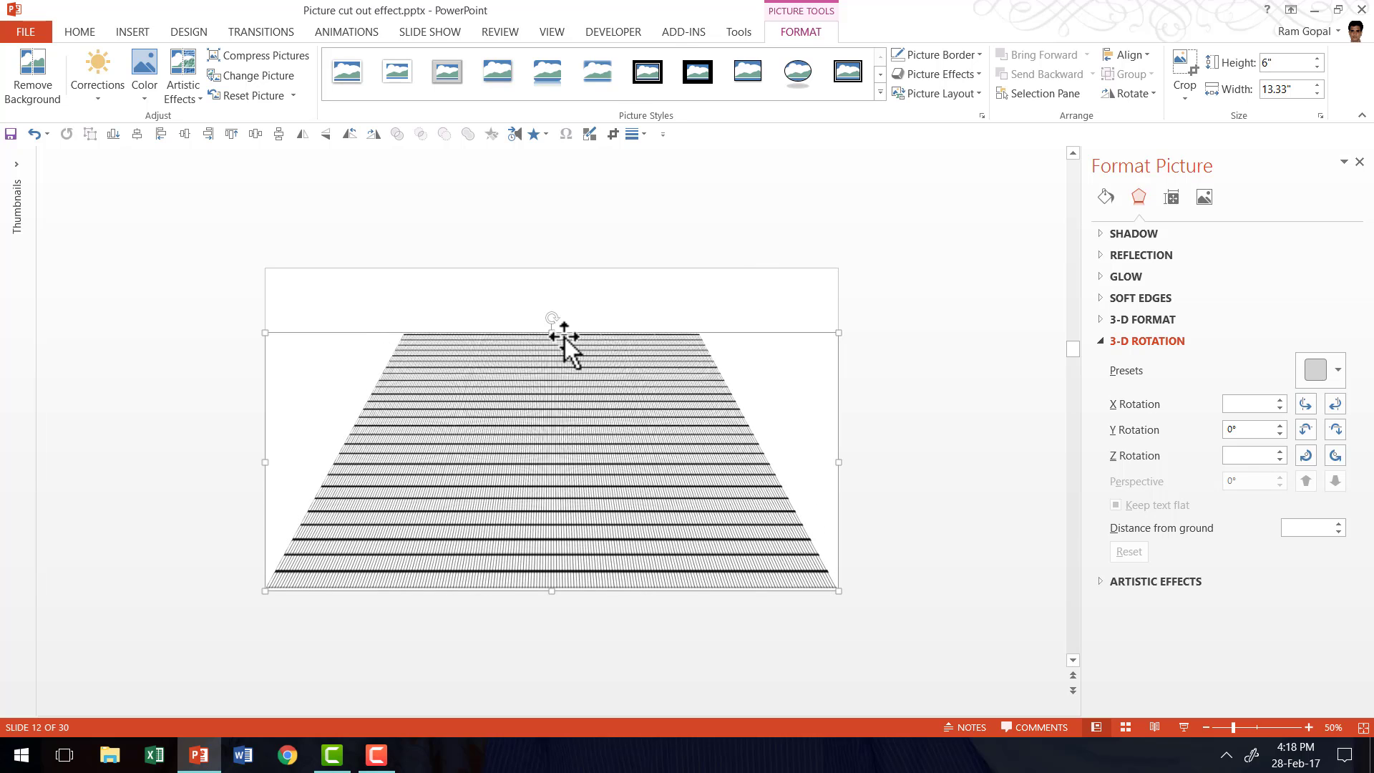
pyautogui.moveTo(550, 334); pyautogui.dragTo(545, 463)
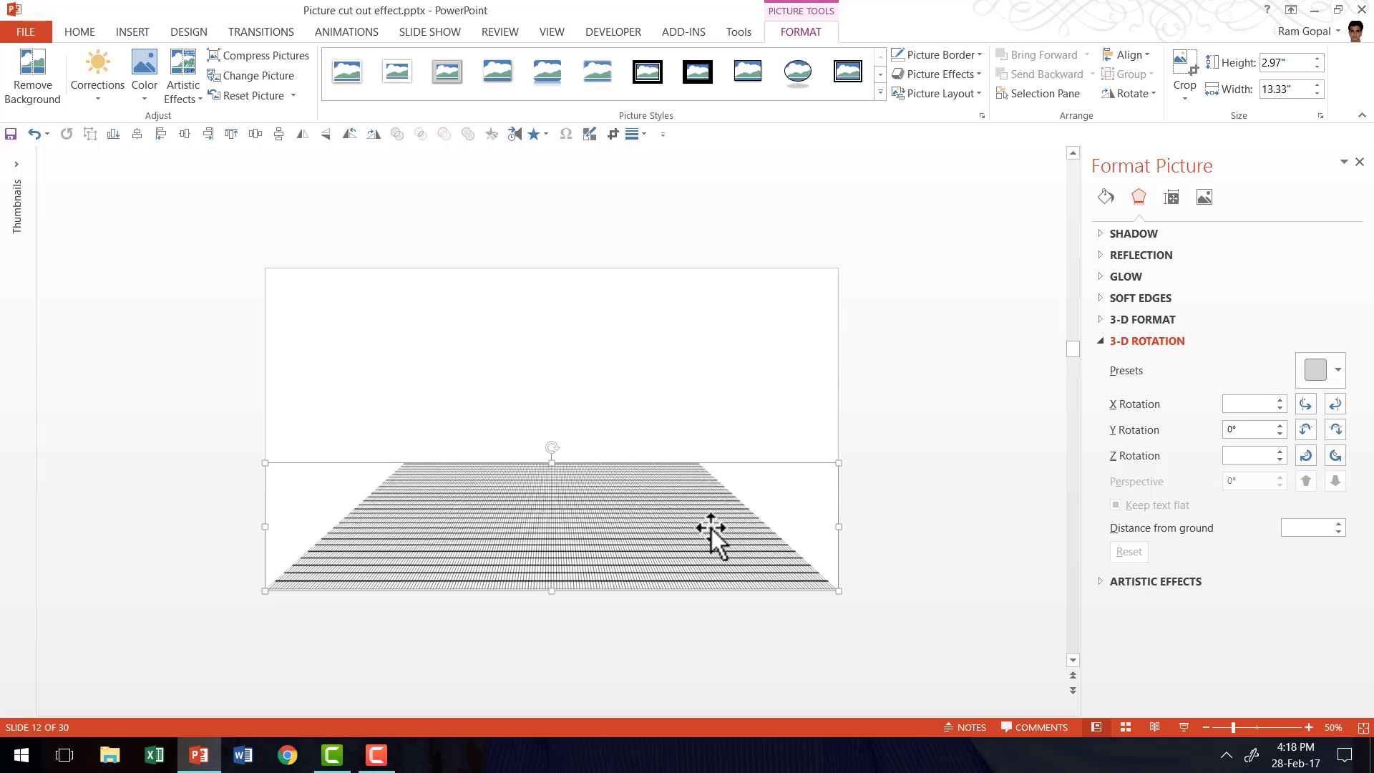
pyautogui.click(933, 606)
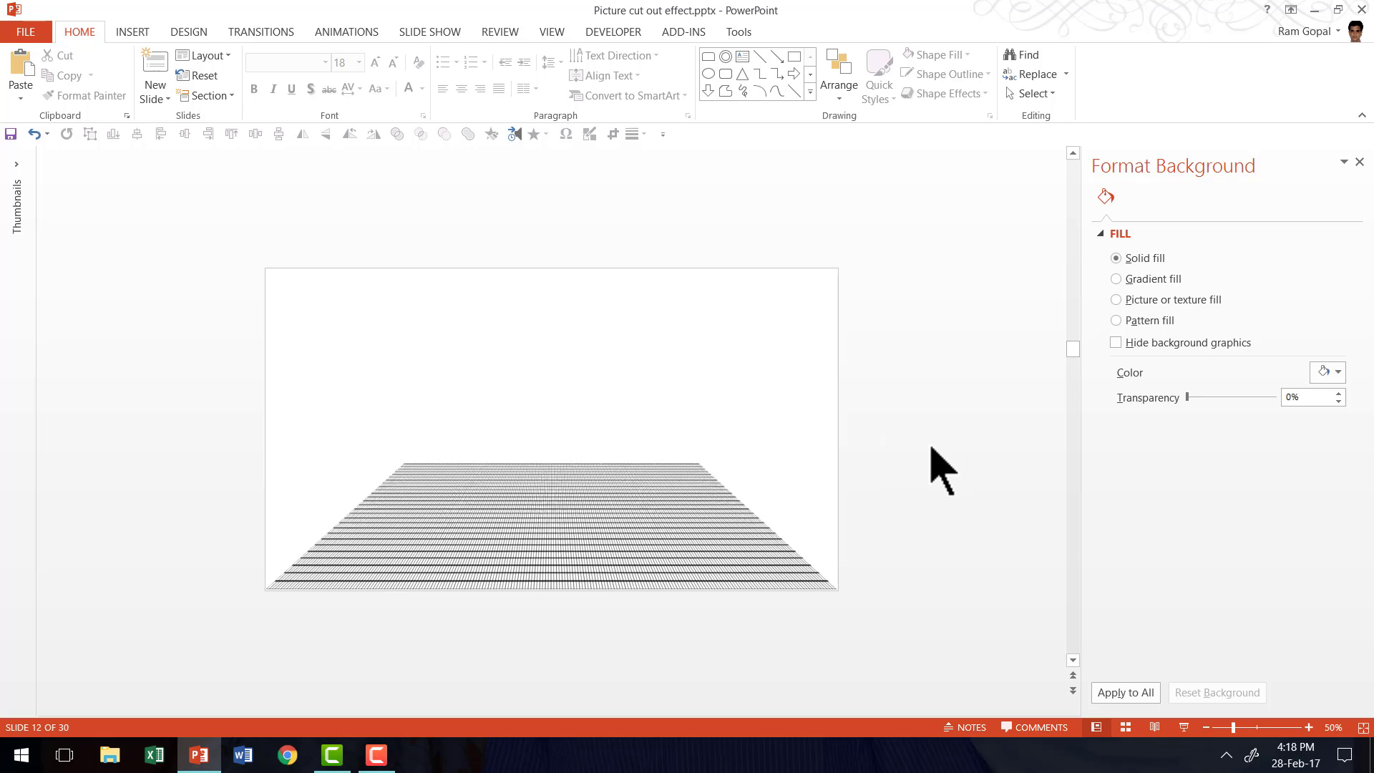
# Copy the globe picture from slide 9.
pyautogui.scroll(3, 939, 468)
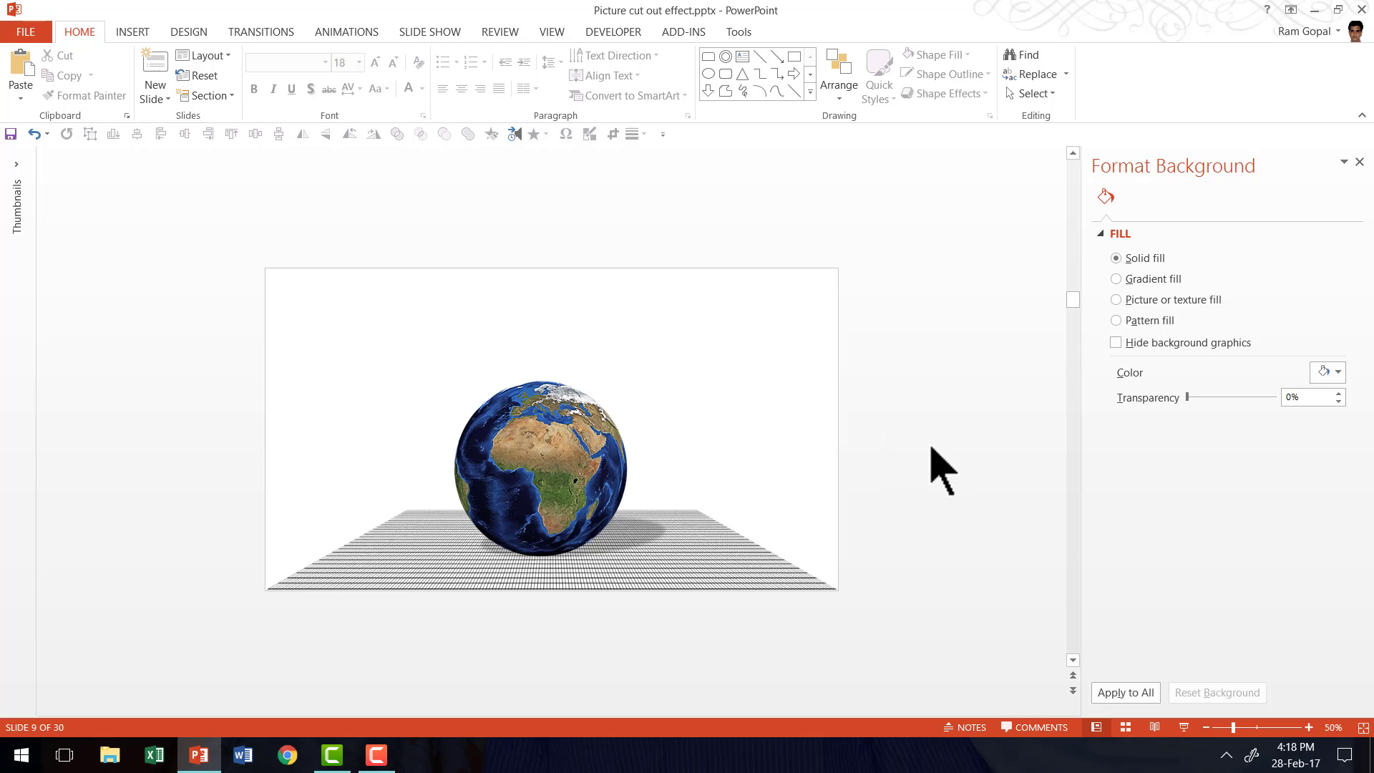
pyautogui.click(585, 390)
pyautogui.rightClick(578, 430)
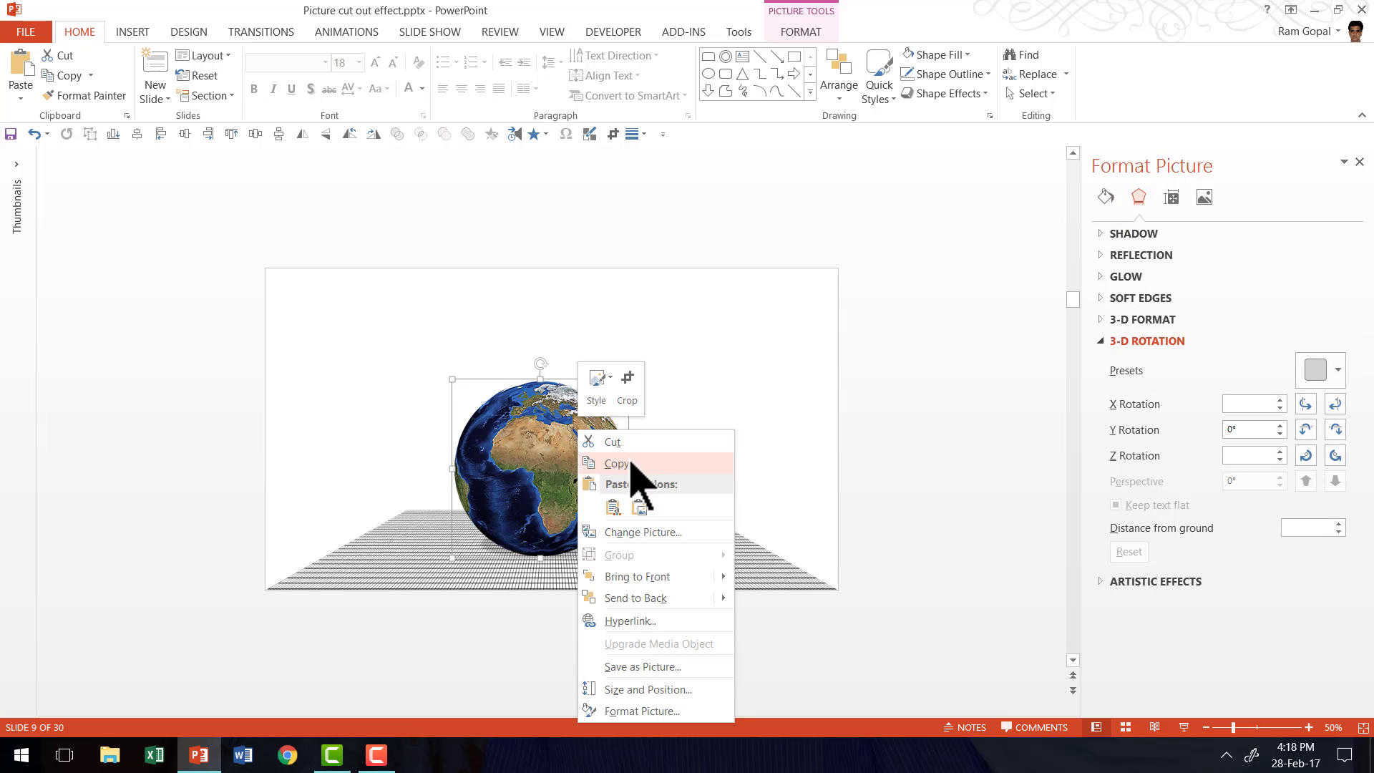
pyautogui.click(617, 464)
# Paste the globe onto slide 12 and move it up to rest on the grid floor.
pyautogui.scroll(-2, 874, 460)
pyautogui.scroll(-1, 888, 465)
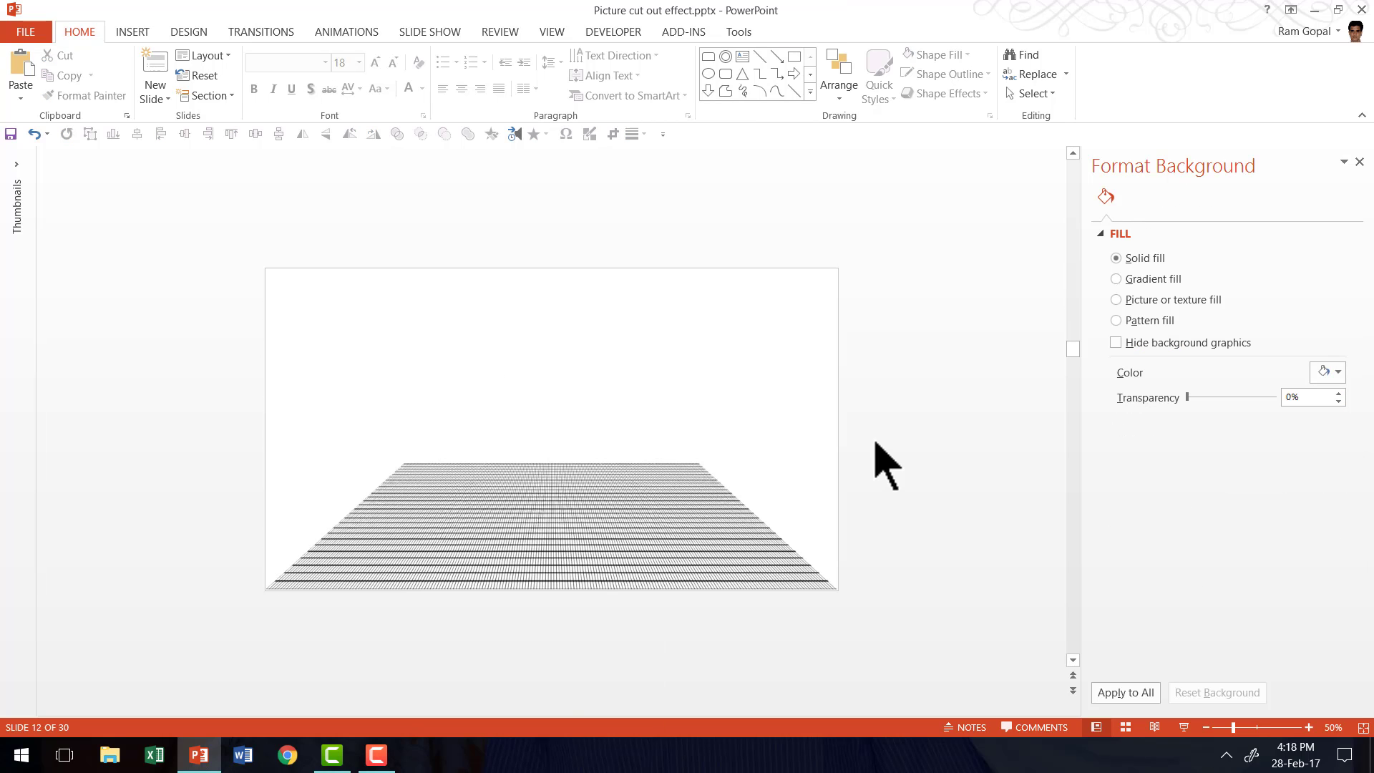
pyautogui.click(1363, 727)
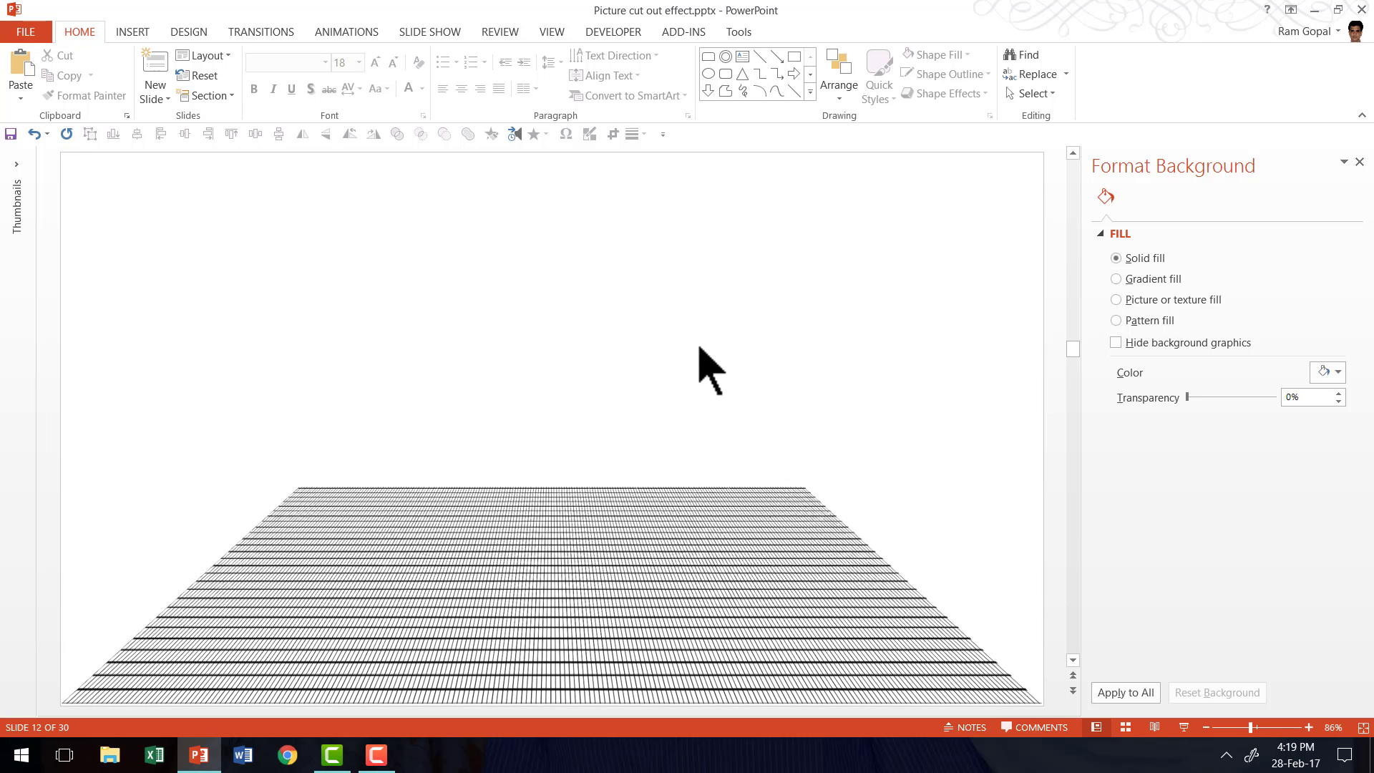
pyautogui.rightClick(872, 371)
pyautogui.click(907, 403)
pyautogui.moveTo(592, 537); pyautogui.dragTo(598, 482)
pyautogui.click(823, 429)
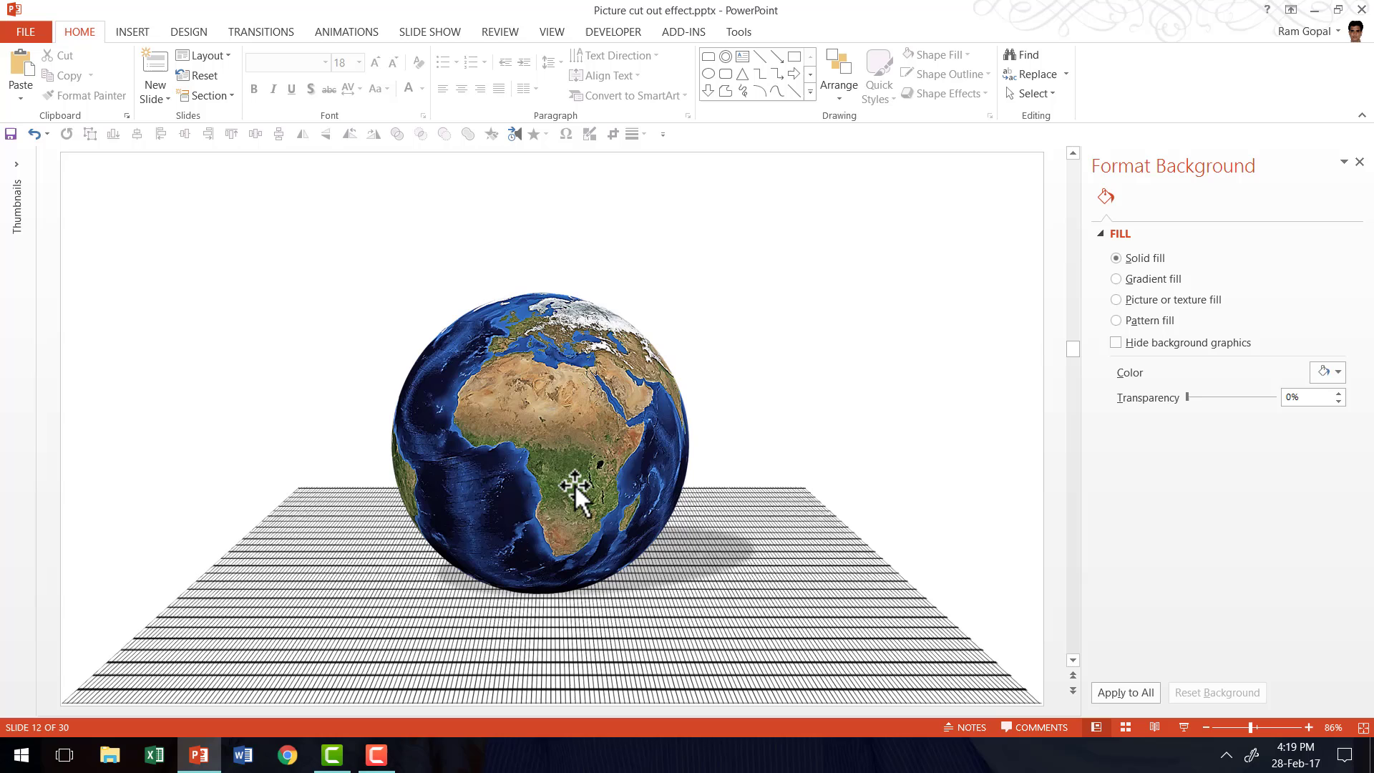
pyautogui.click(616, 465)
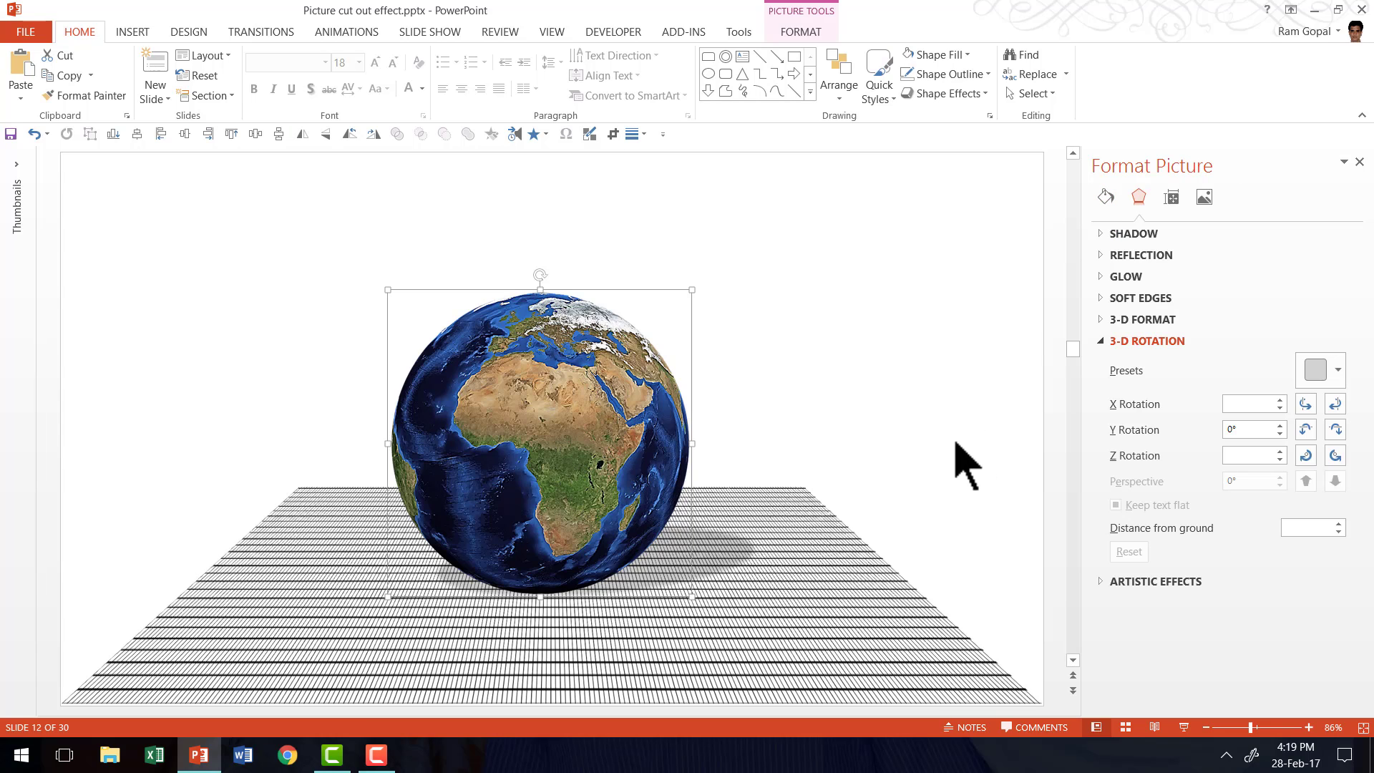
pyautogui.click(973, 445)
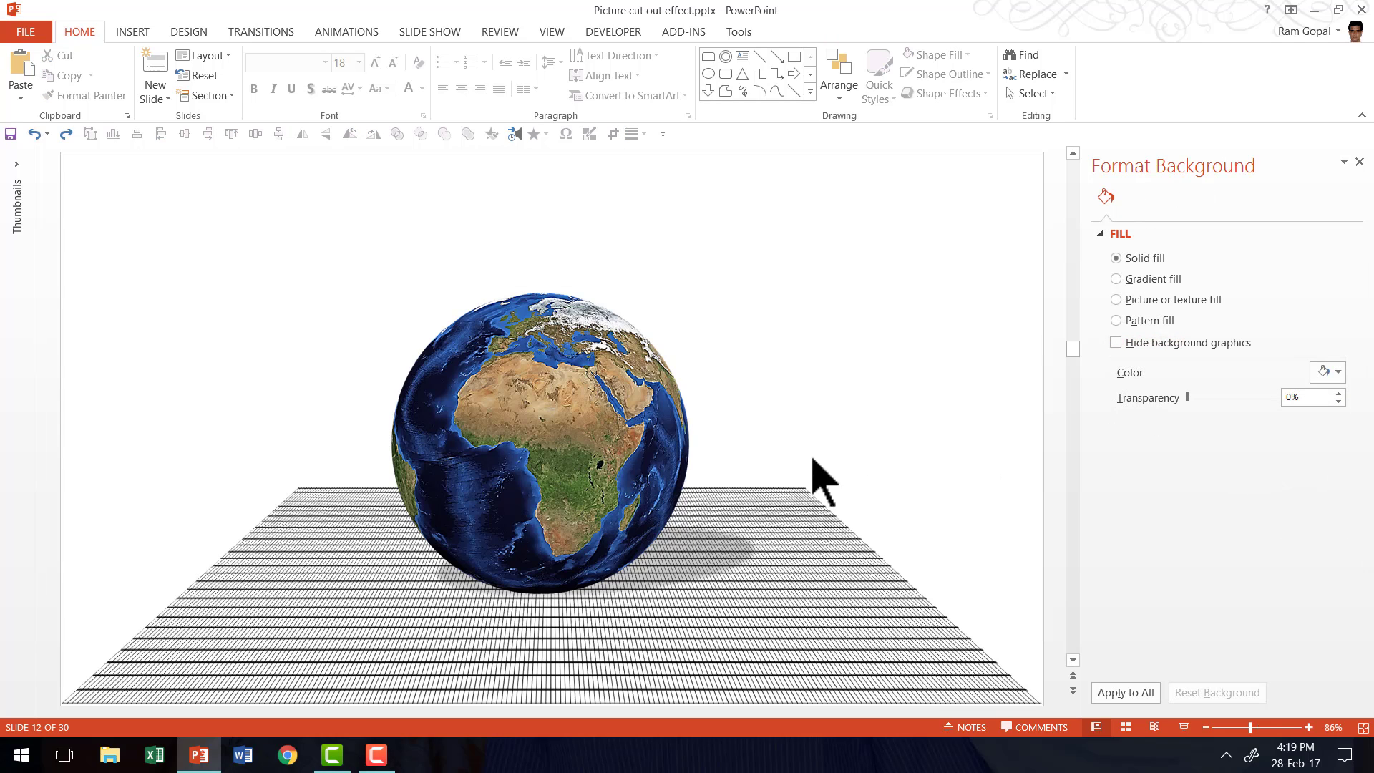
# Crop away the grid floor's slanted left and right sides.
pyautogui.click(744, 595)
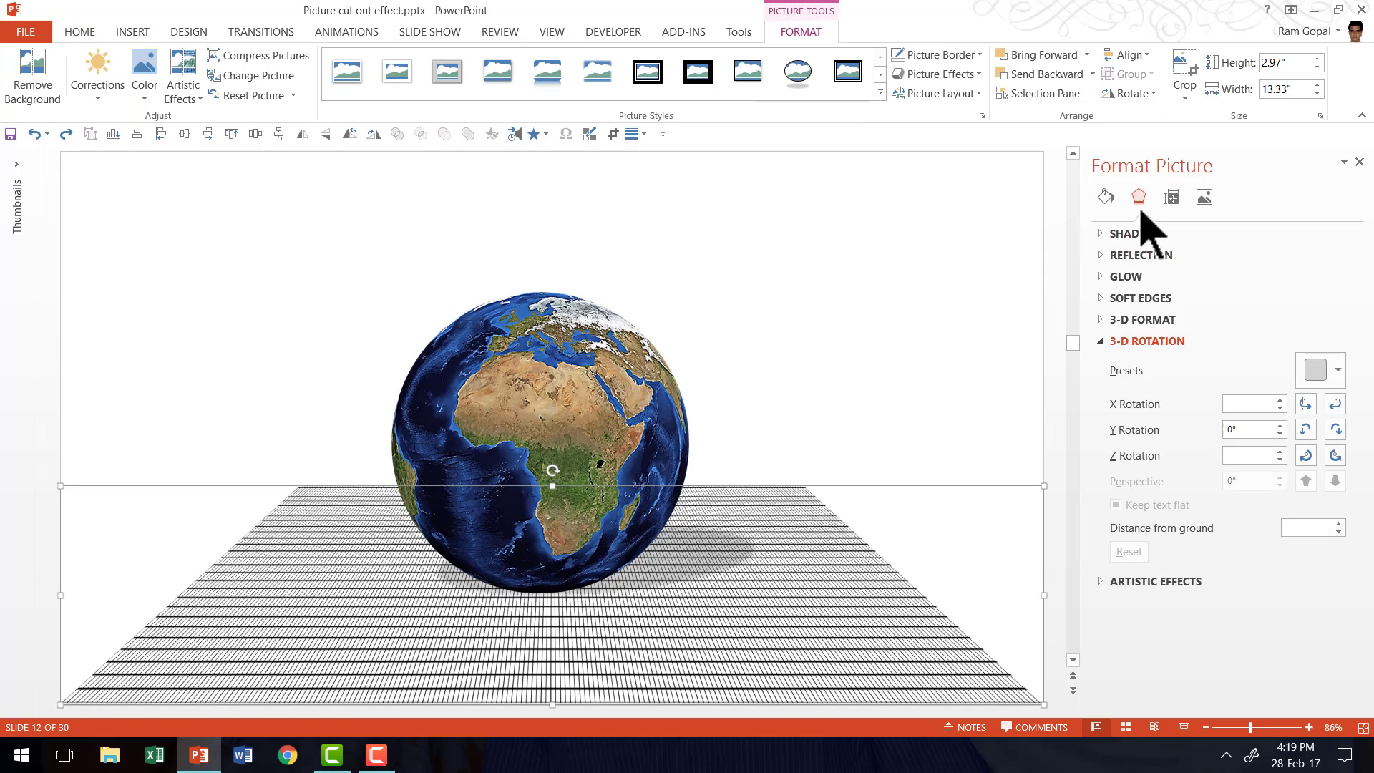
pyautogui.click(1184, 68)
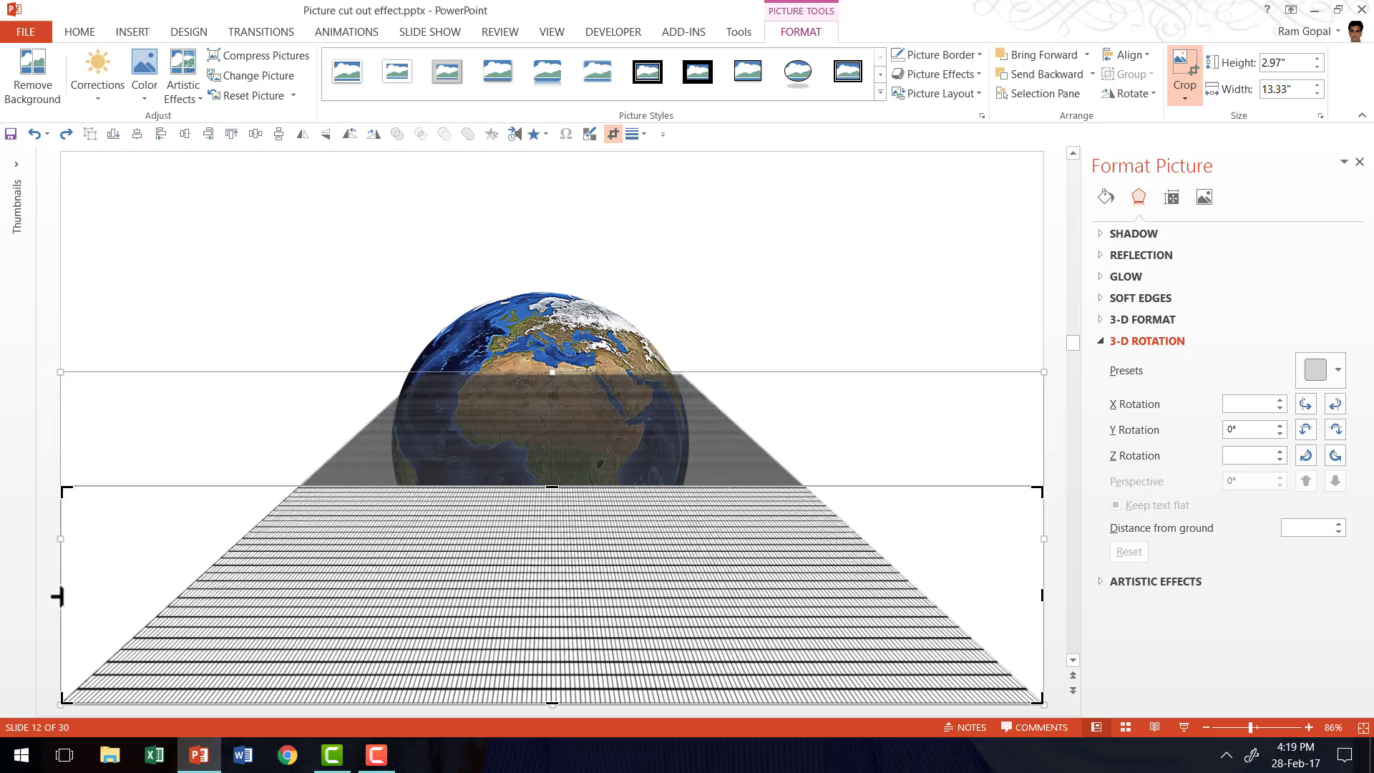
pyautogui.moveTo(58, 596); pyautogui.dragTo(301, 583)
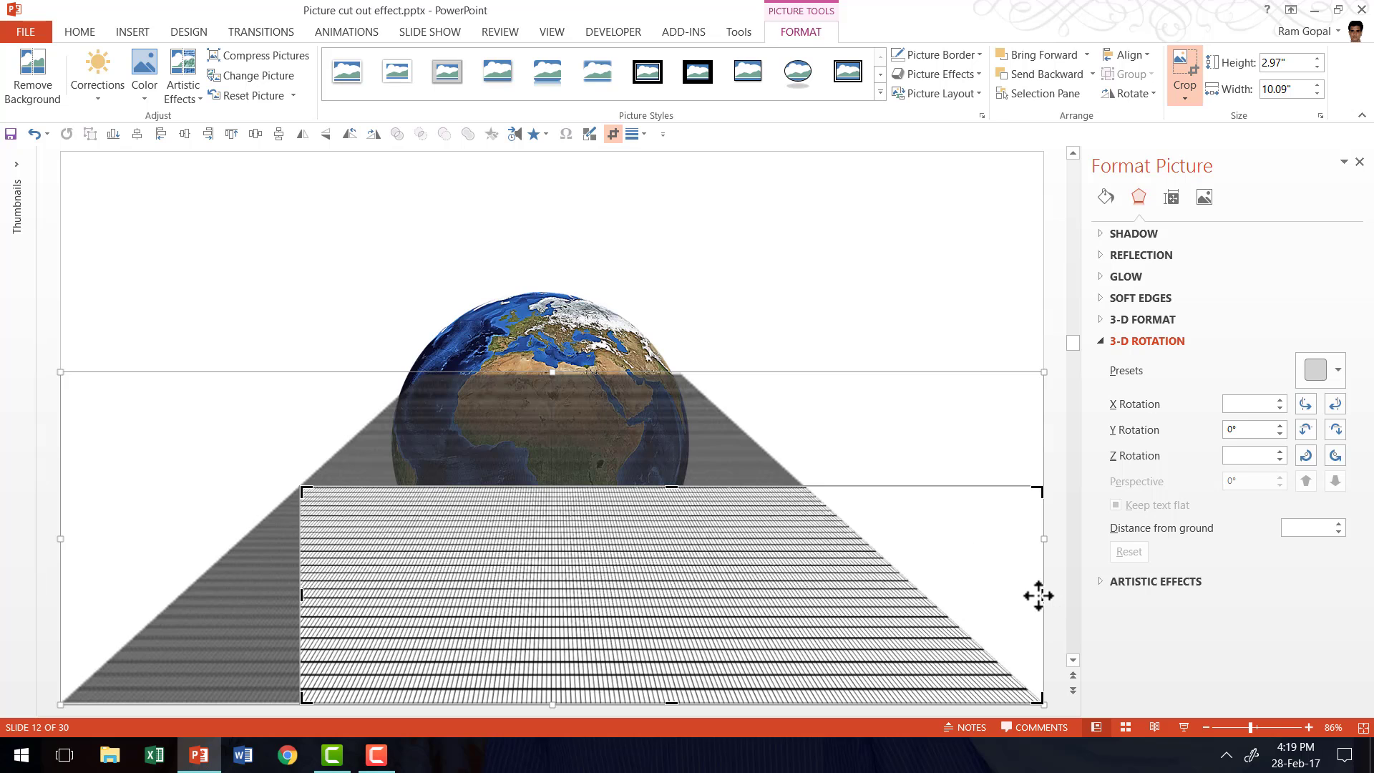
pyautogui.moveTo(1038, 594); pyautogui.dragTo(799, 598)
pyautogui.click(880, 346)
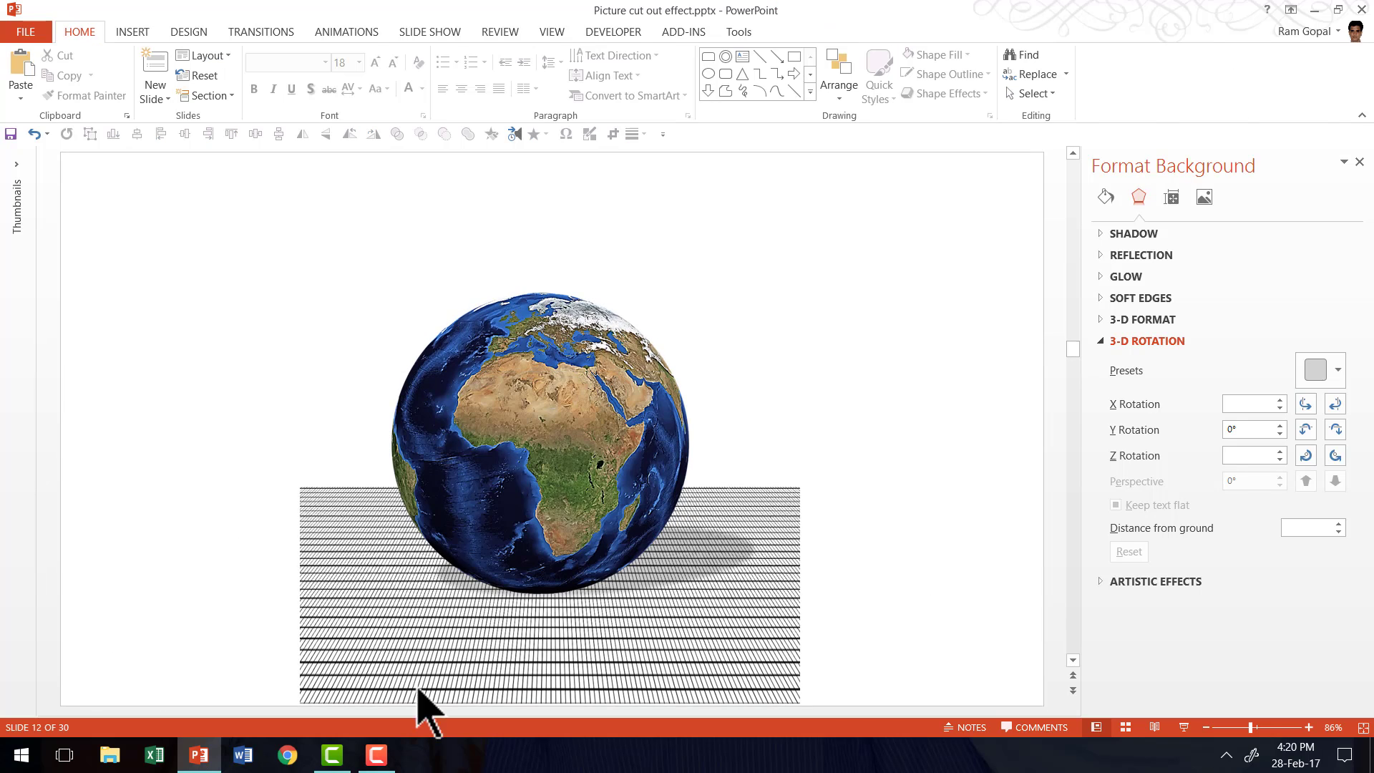
# Stretch the cropped grid out to the slide's left and right edges.
pyautogui.click(392, 625)
pyautogui.moveTo(294, 594); pyautogui.dragTo(61, 598)
pyautogui.moveTo(800, 594); pyautogui.dragTo(1044, 583)
pyautogui.click(823, 458)
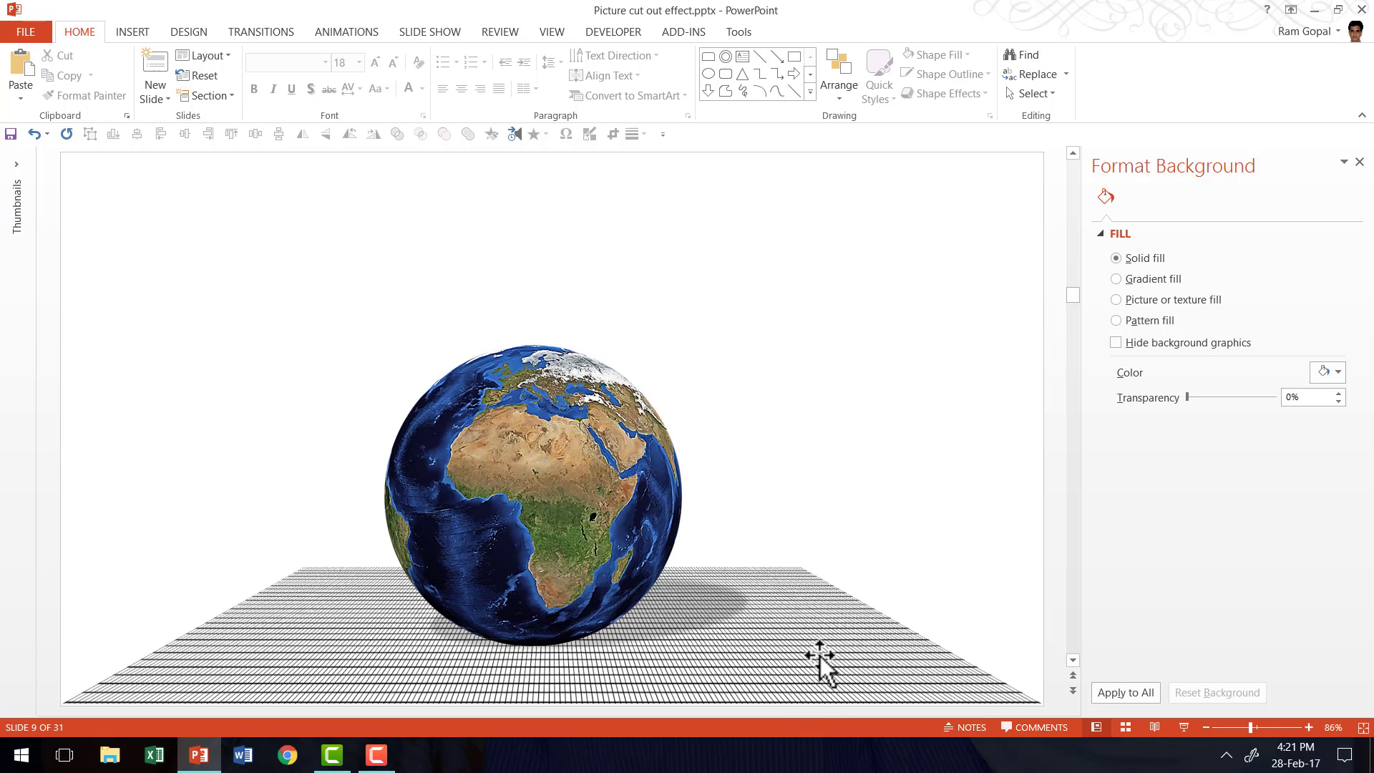
# Copy the grid floor picture and paste it onto blank slide 10.
pyautogui.click(819, 635)
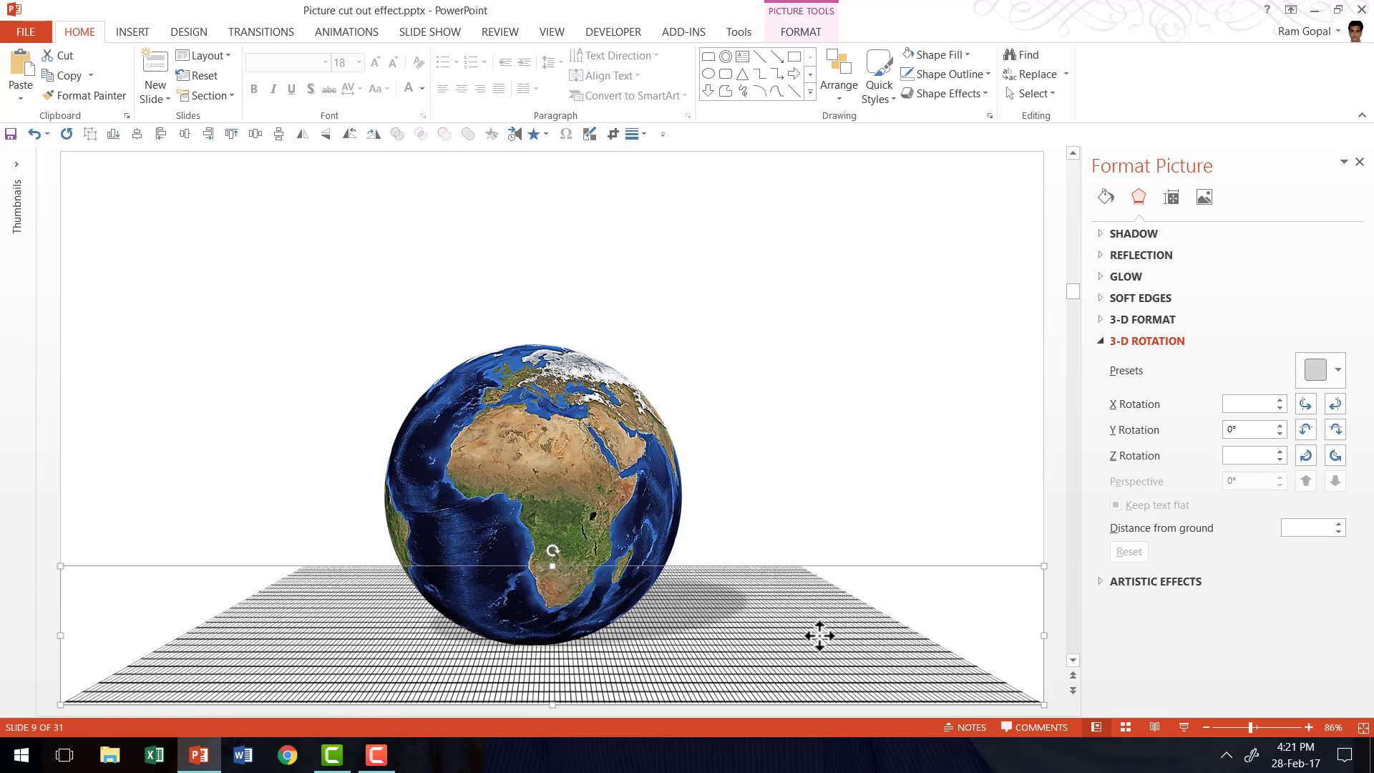
pyautogui.press('Escape')
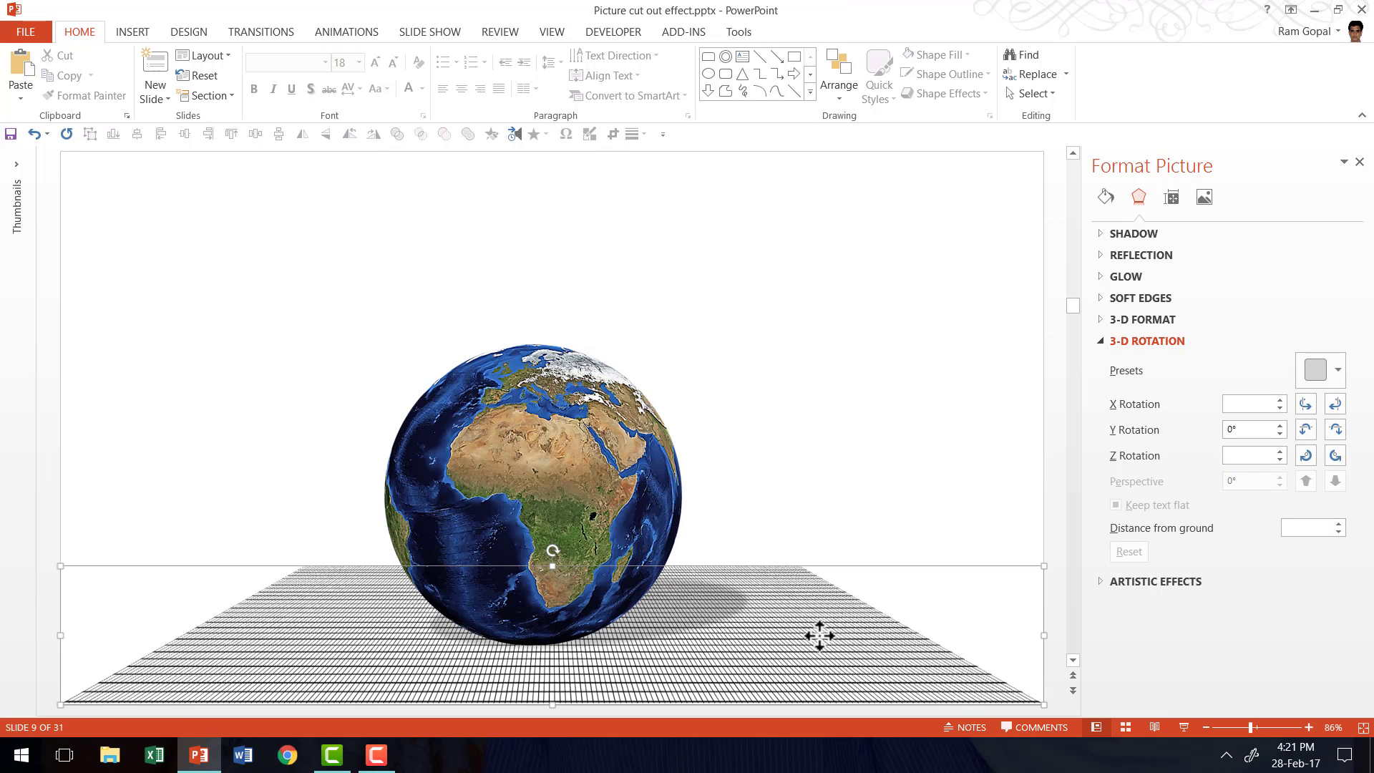
pyautogui.scroll(-1, 787, 411)
pyautogui.rightClick(791, 395)
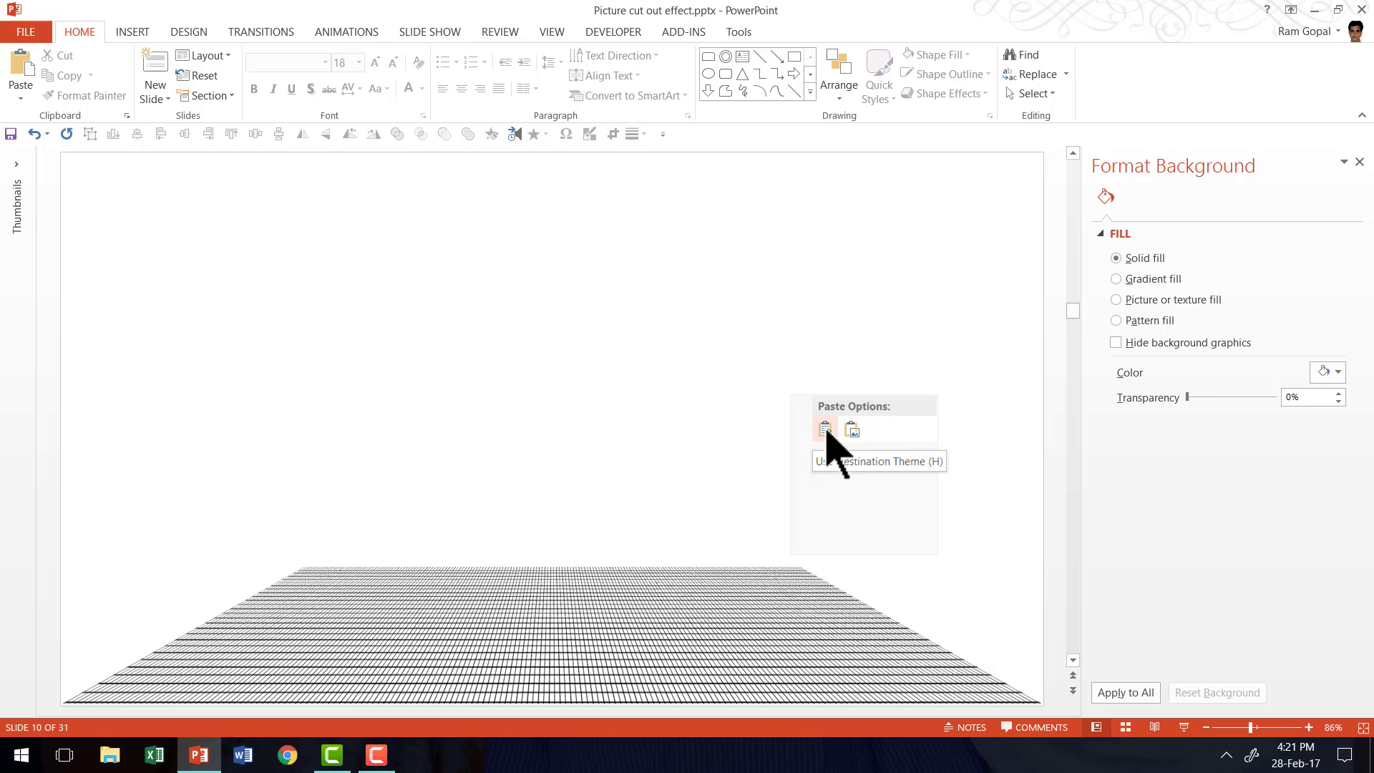
pyautogui.click(824, 430)
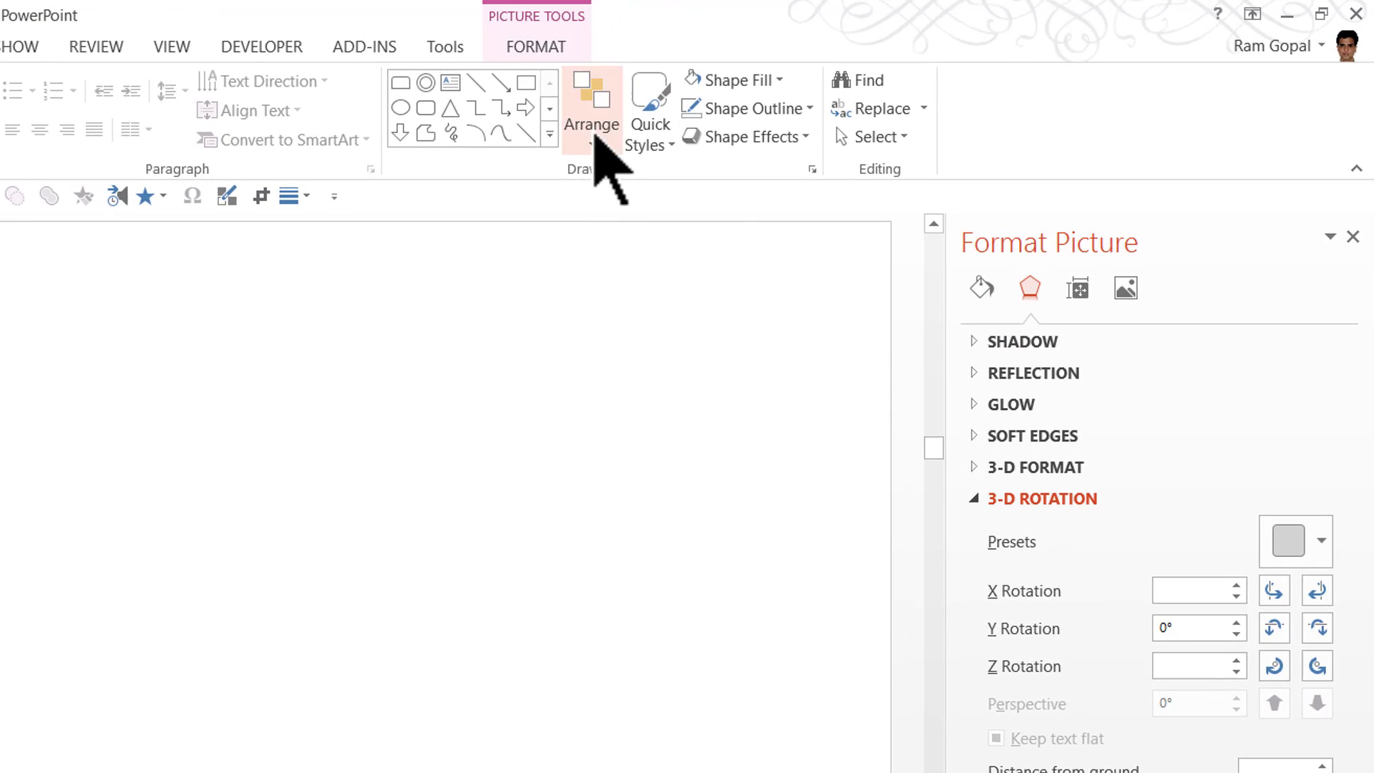
# Rotate the pasted grid right 90° and move it to the slide's left edge.
pyautogui.click(596, 139)
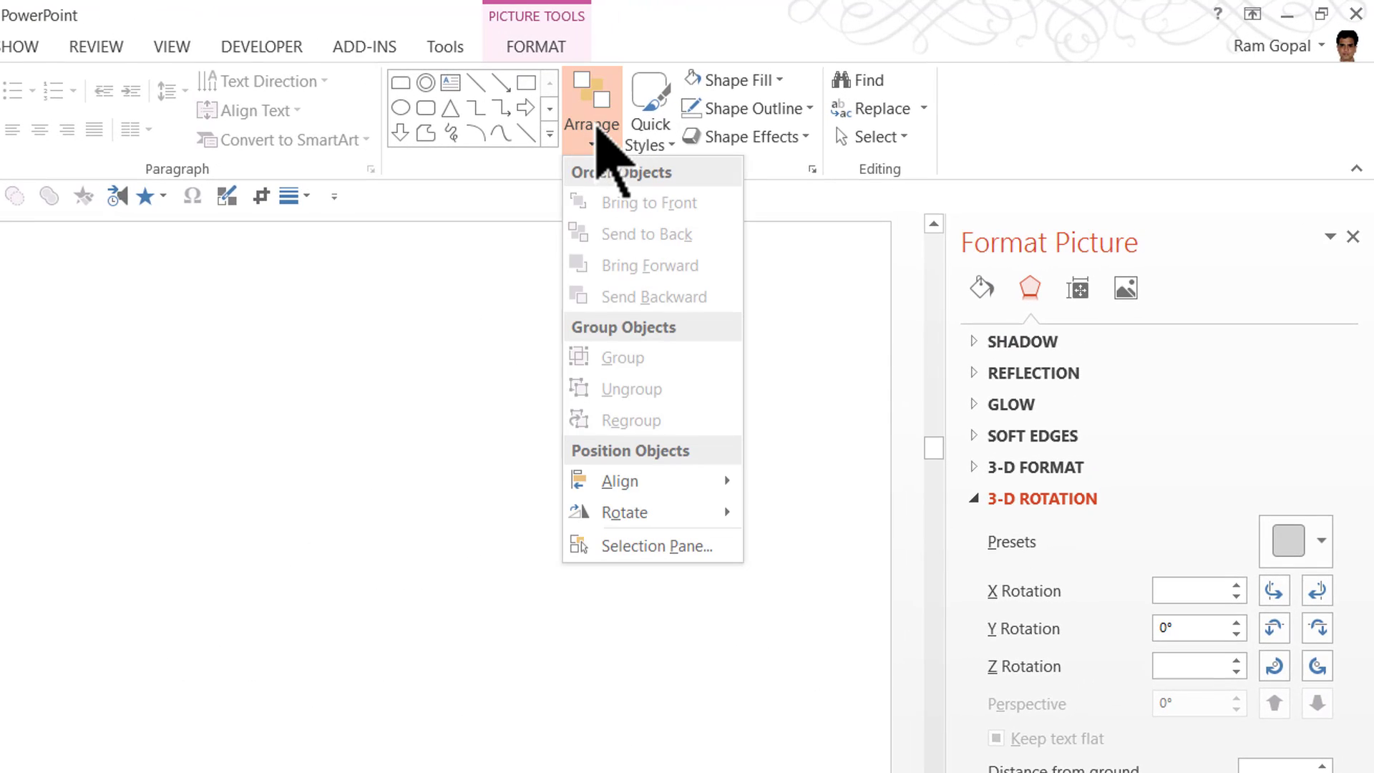
pyautogui.moveTo(635, 524)
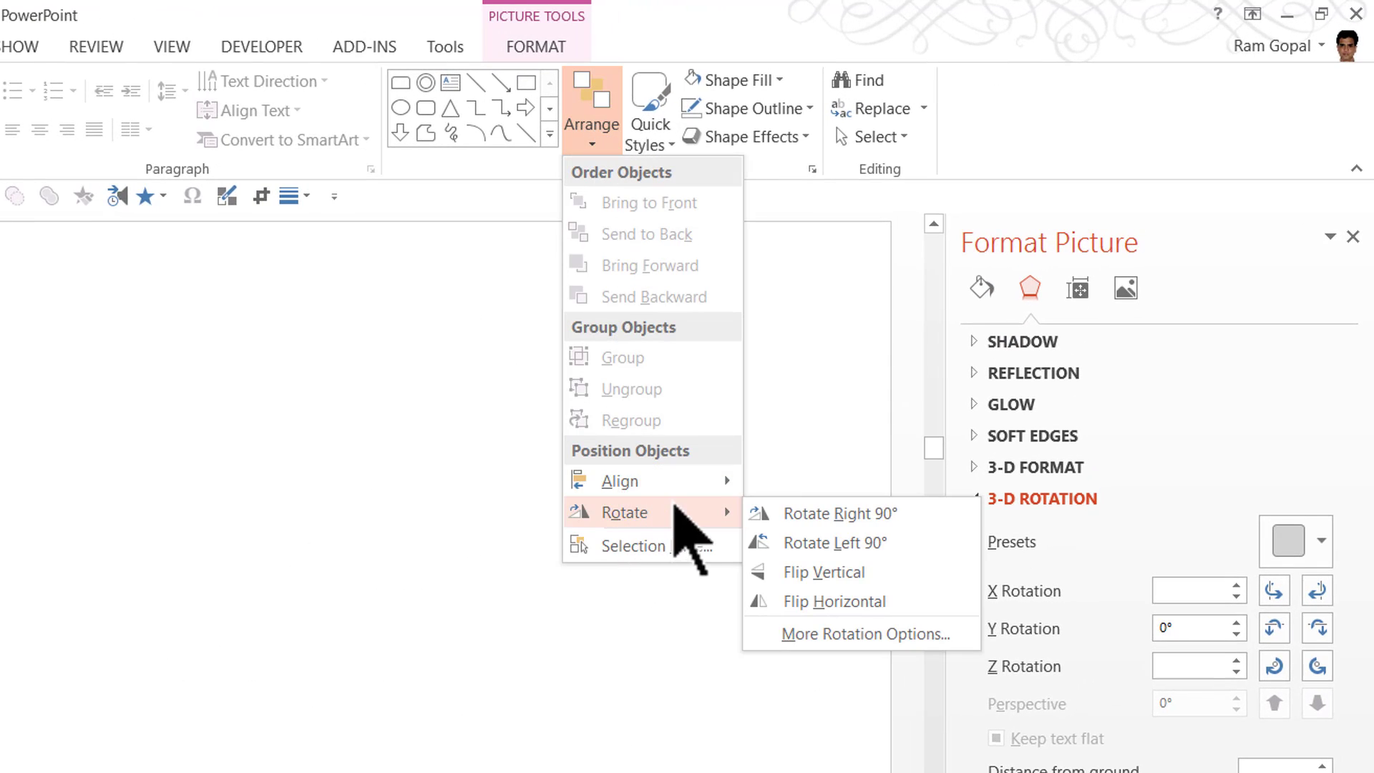
pyautogui.click(827, 517)
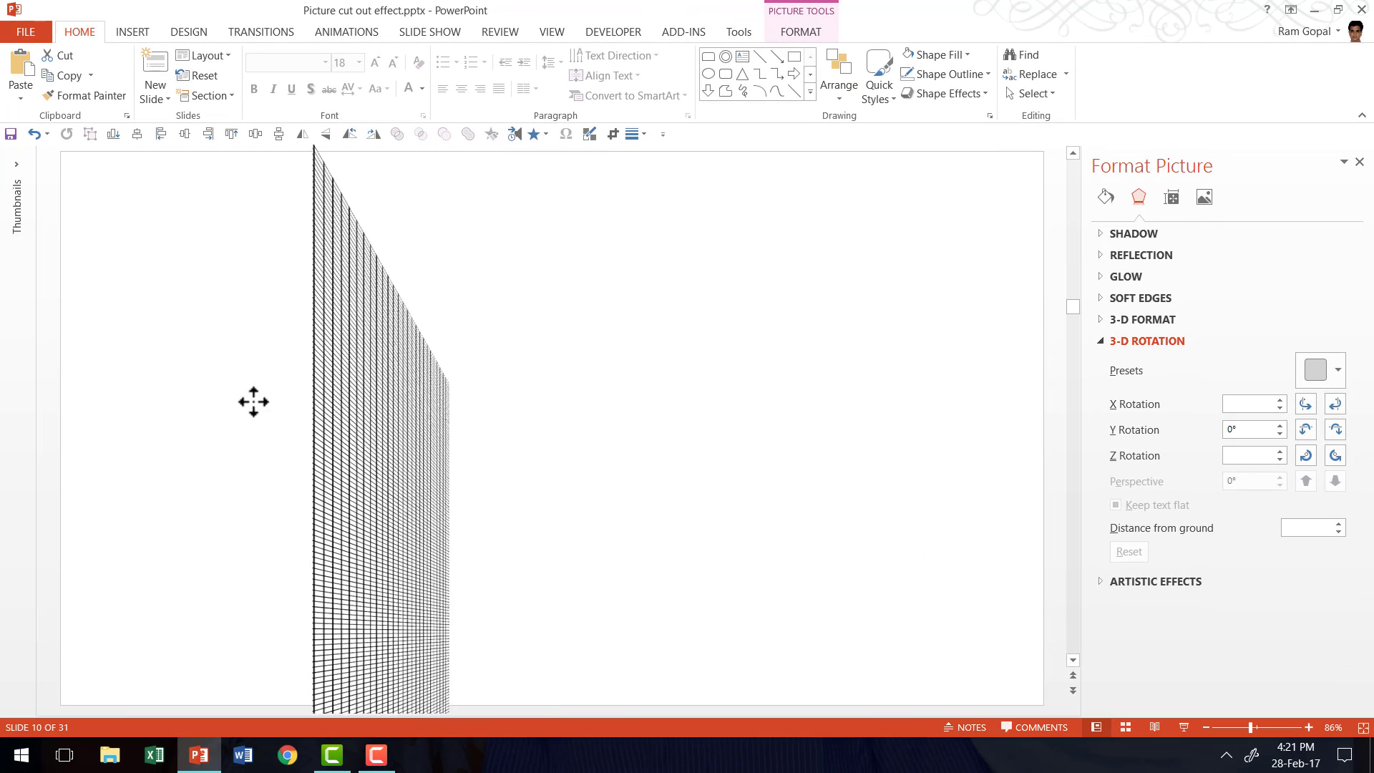
pyautogui.moveTo(253, 401); pyautogui.dragTo(93, 417)
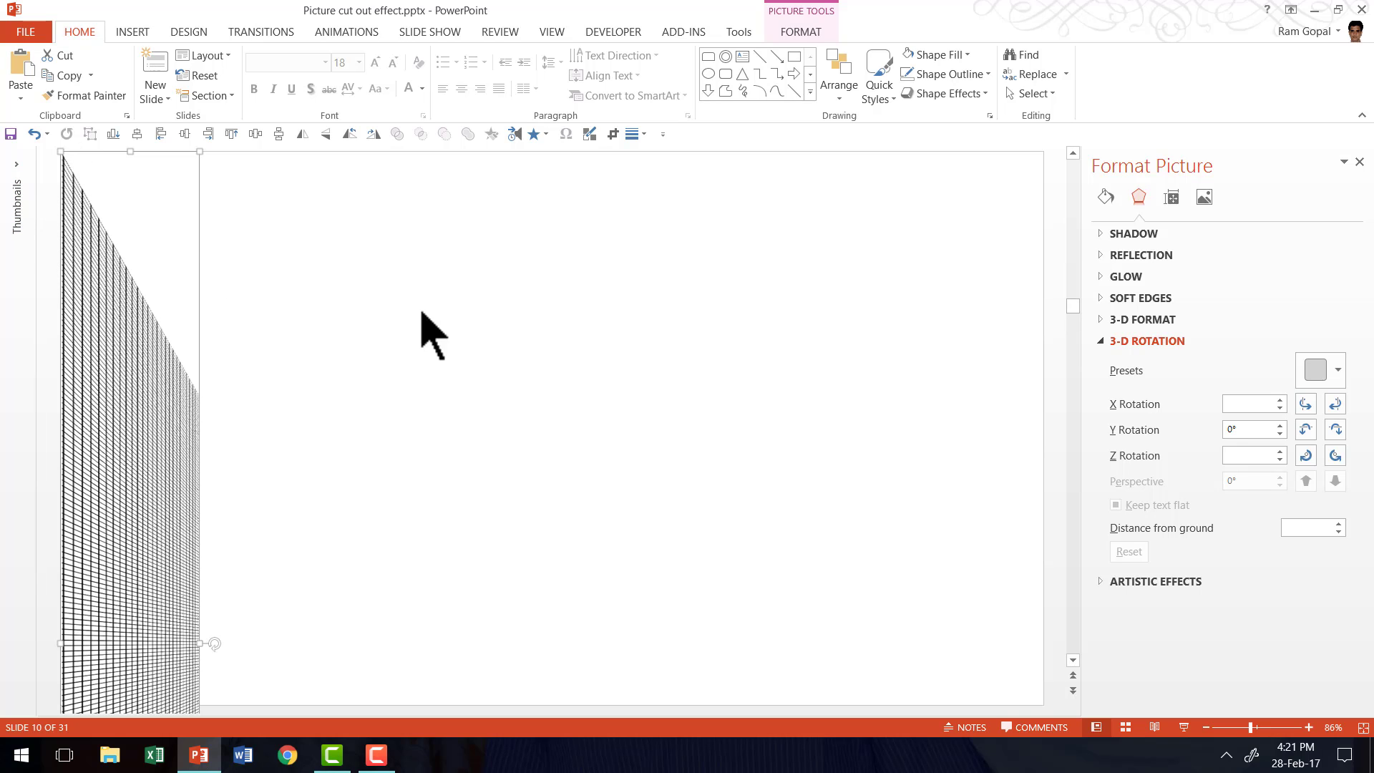
# Resize the upright grid wall to full slide height and about one third of the slide's width.
pyautogui.click(1207, 727)
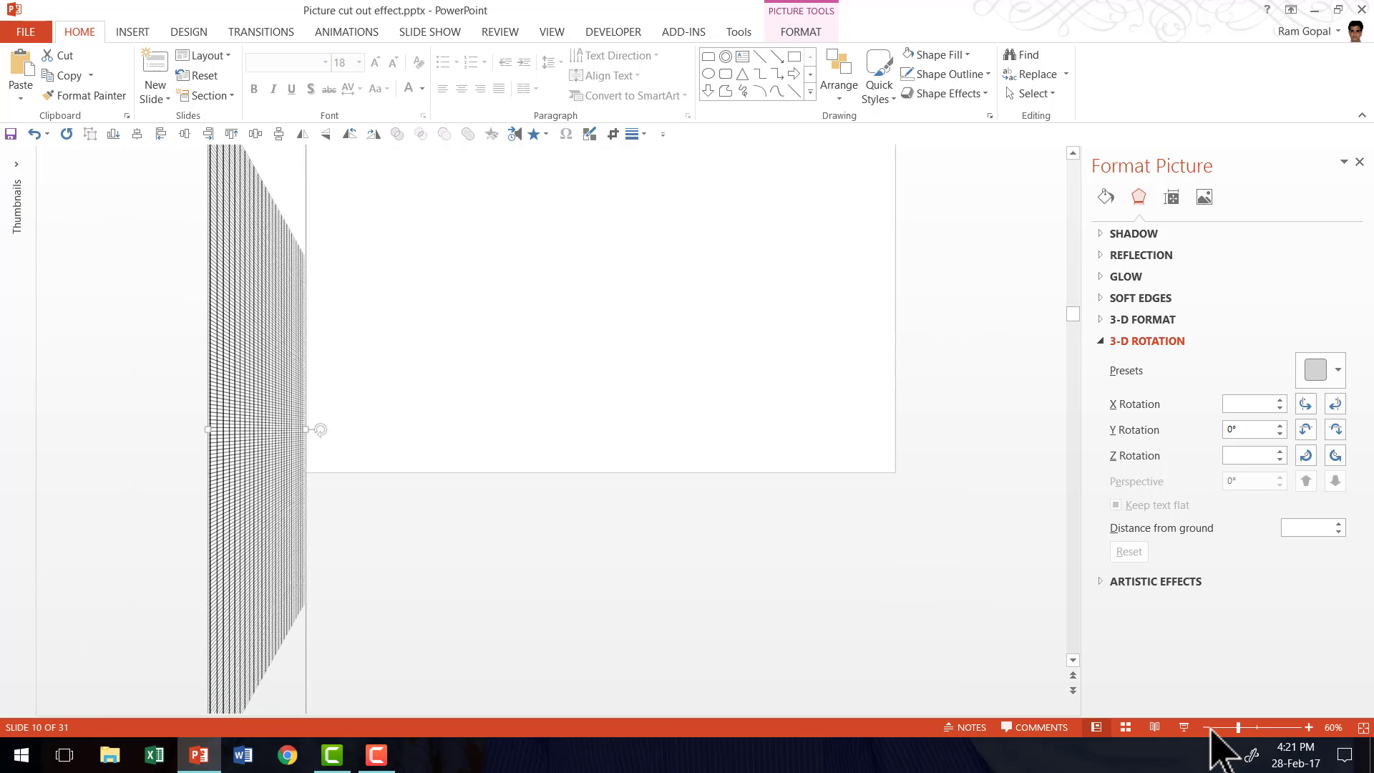
pyautogui.click(1208, 727)
pyautogui.click(1208, 727)
pyautogui.moveTo(356, 706); pyautogui.dragTo(349, 510)
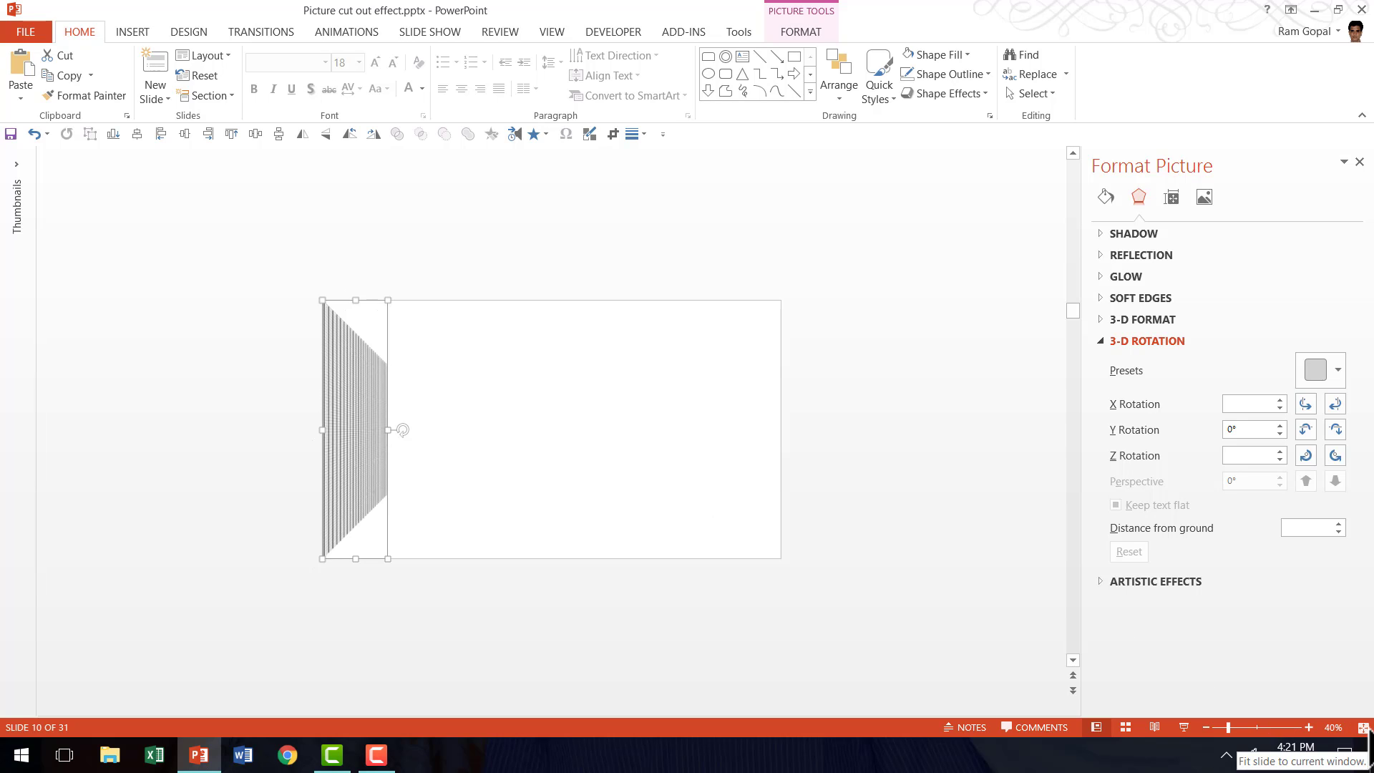
pyautogui.click(1362, 726)
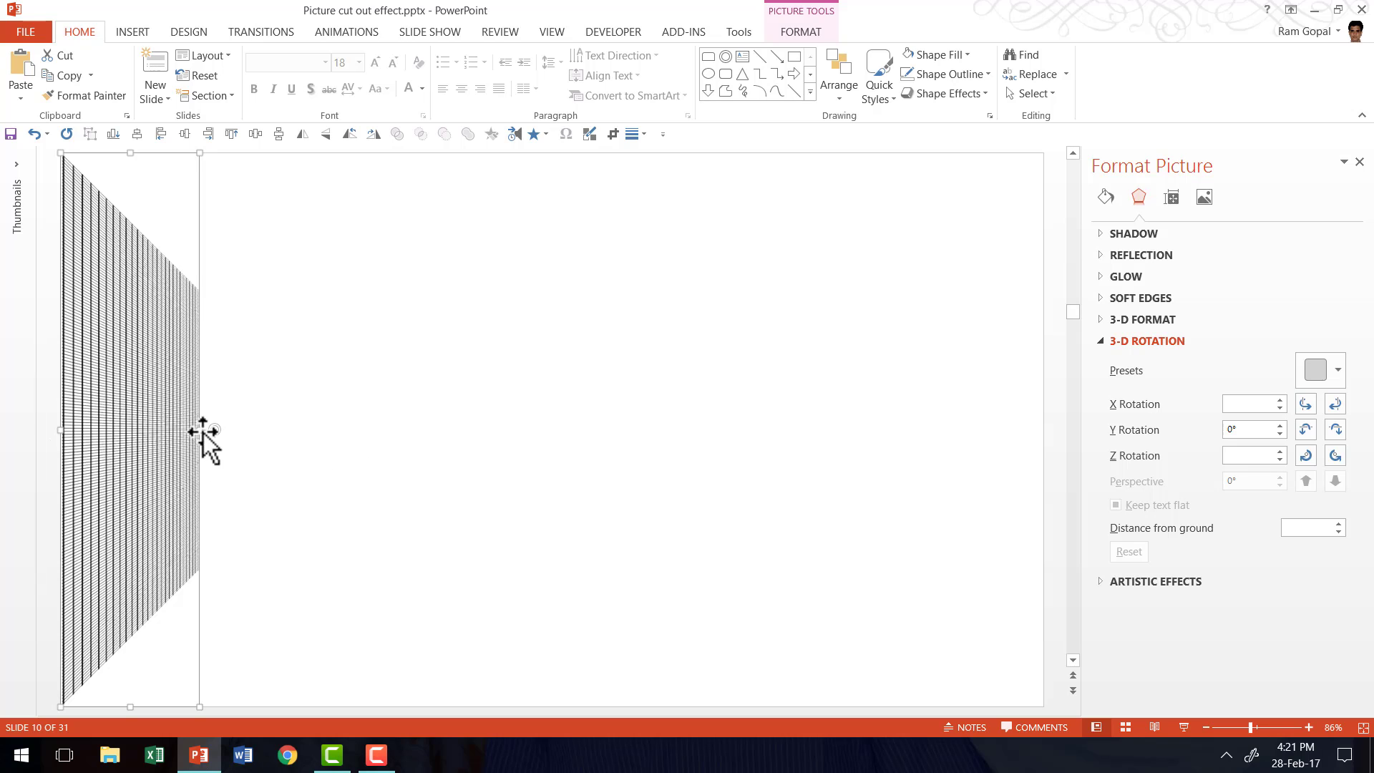
pyautogui.moveTo(200, 429); pyautogui.dragTo(425, 430)
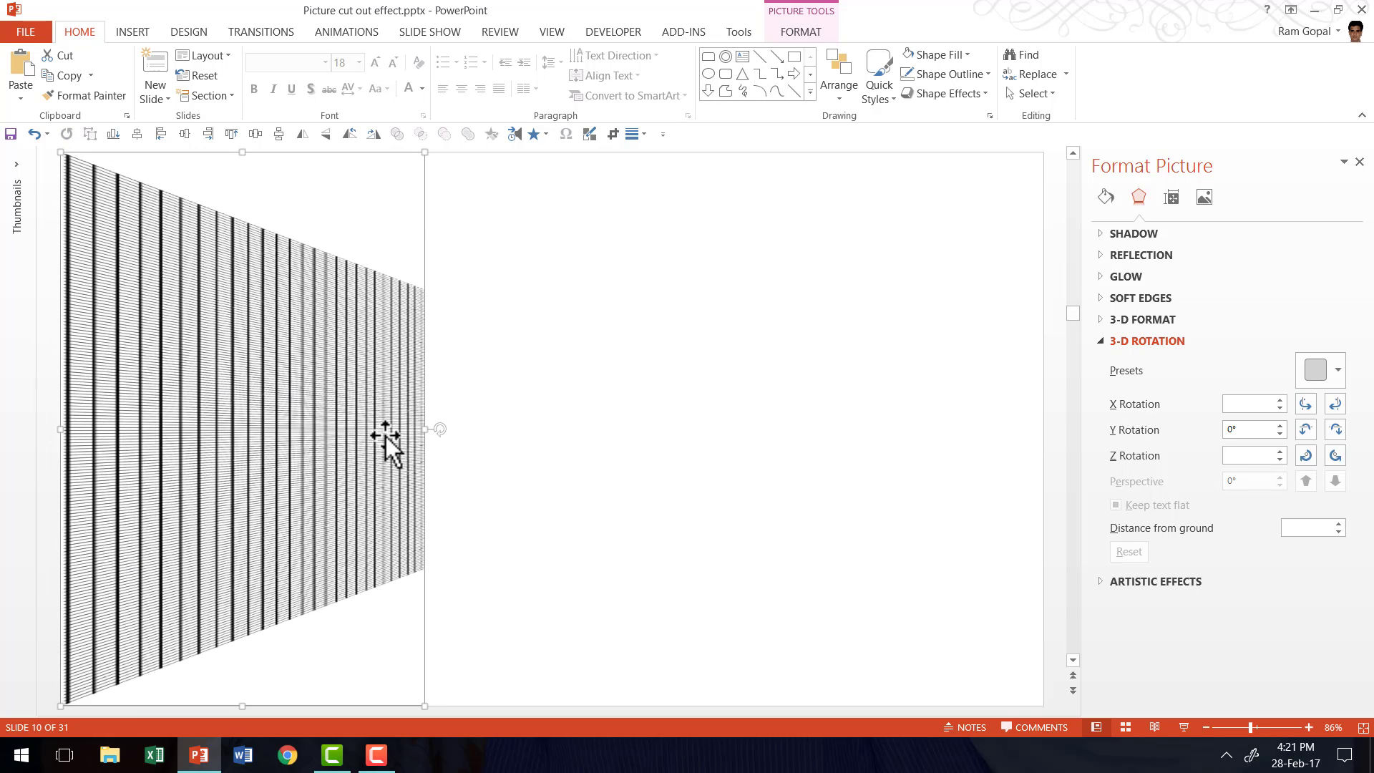
pyautogui.click(605, 458)
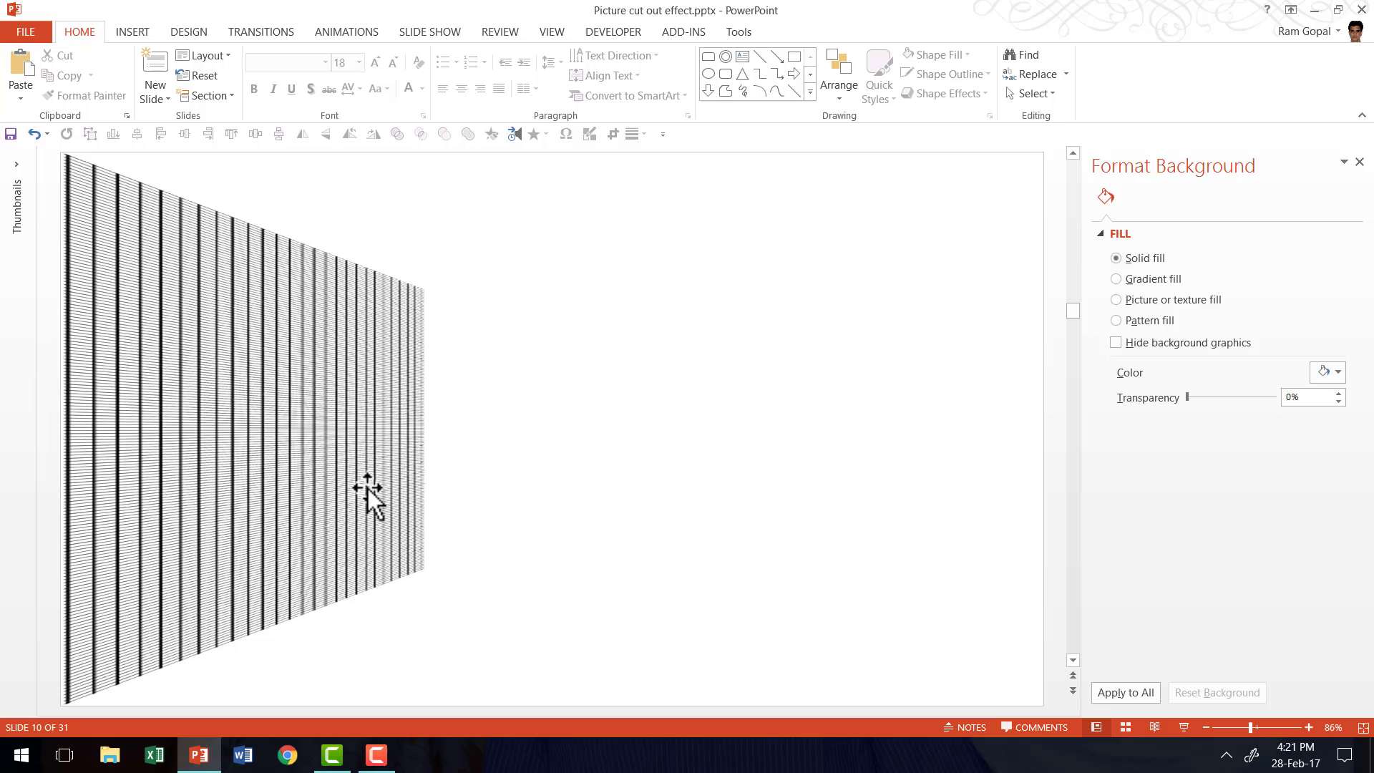
pyautogui.scroll(-1, 605, 501)
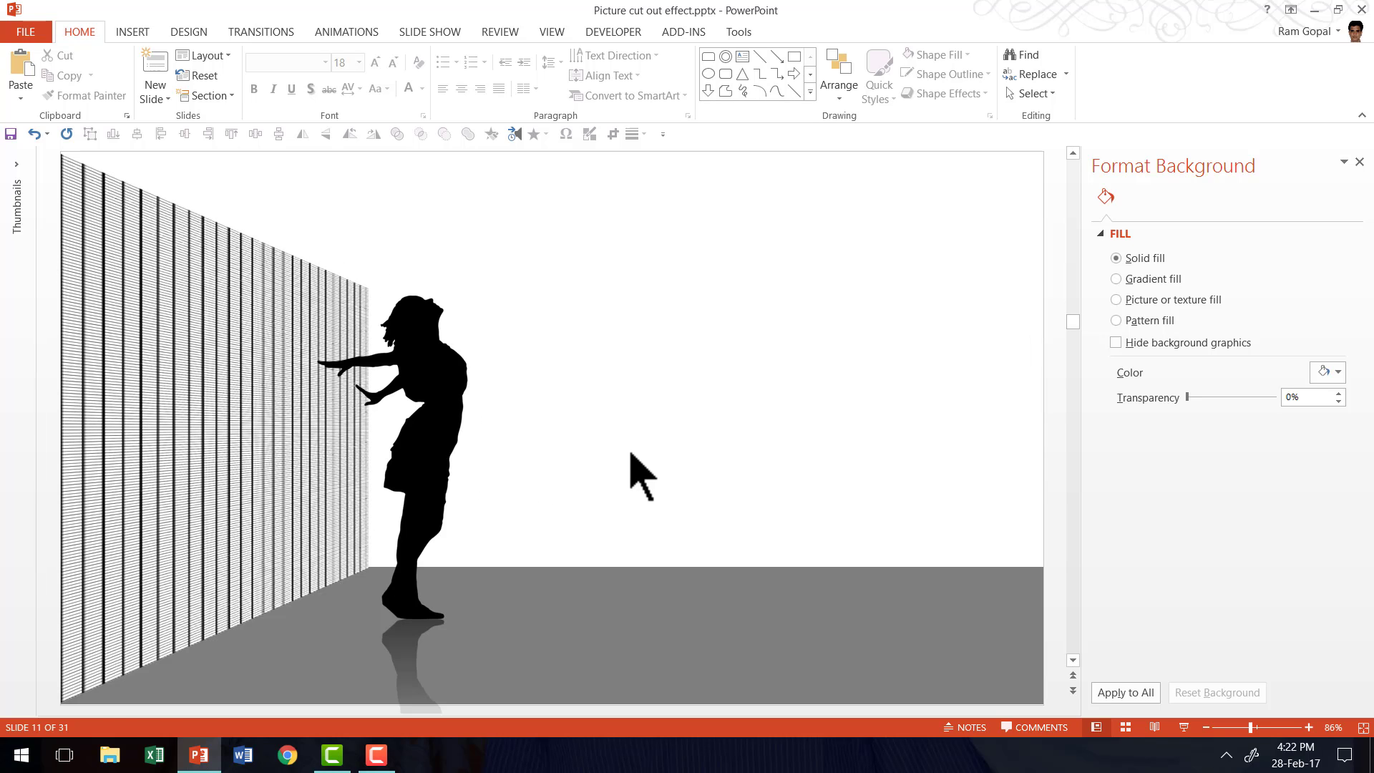
pyautogui.scroll(1, 784, 497)
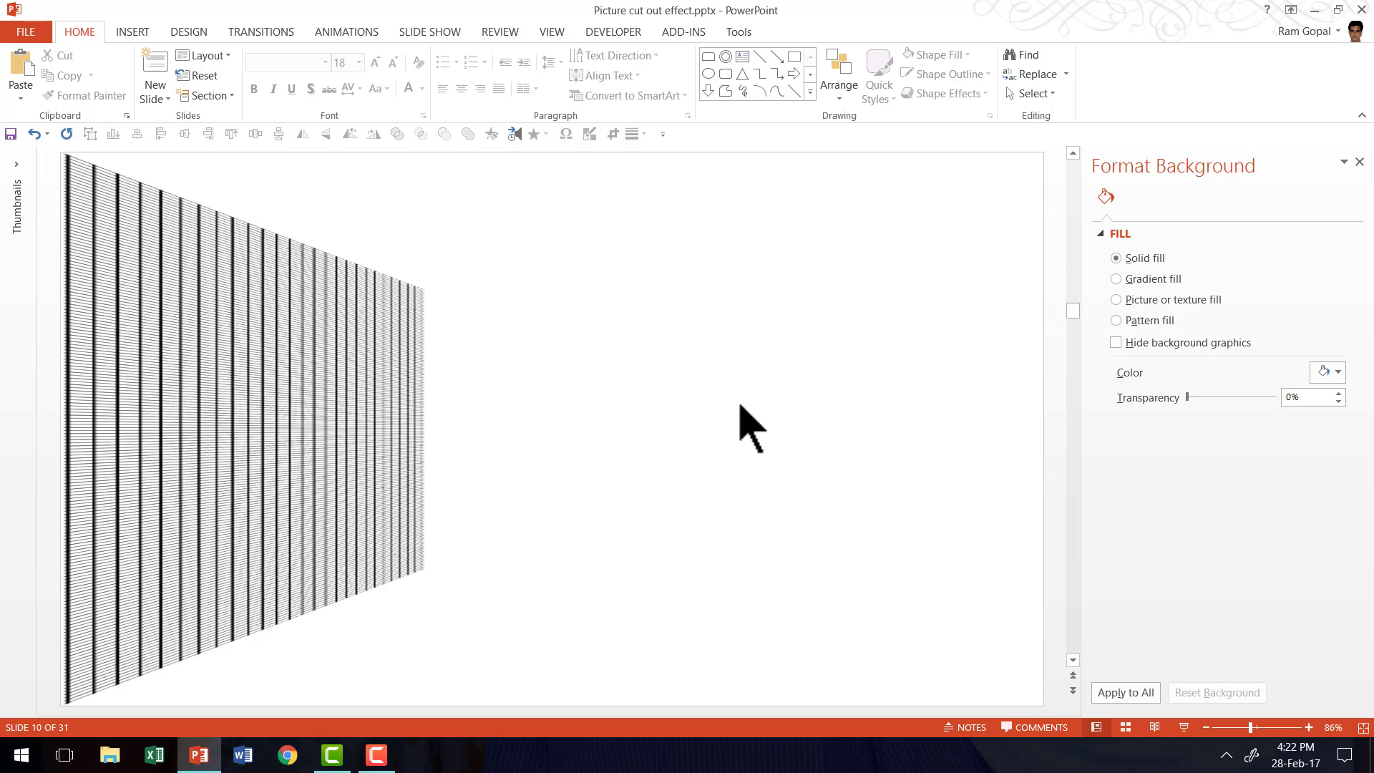